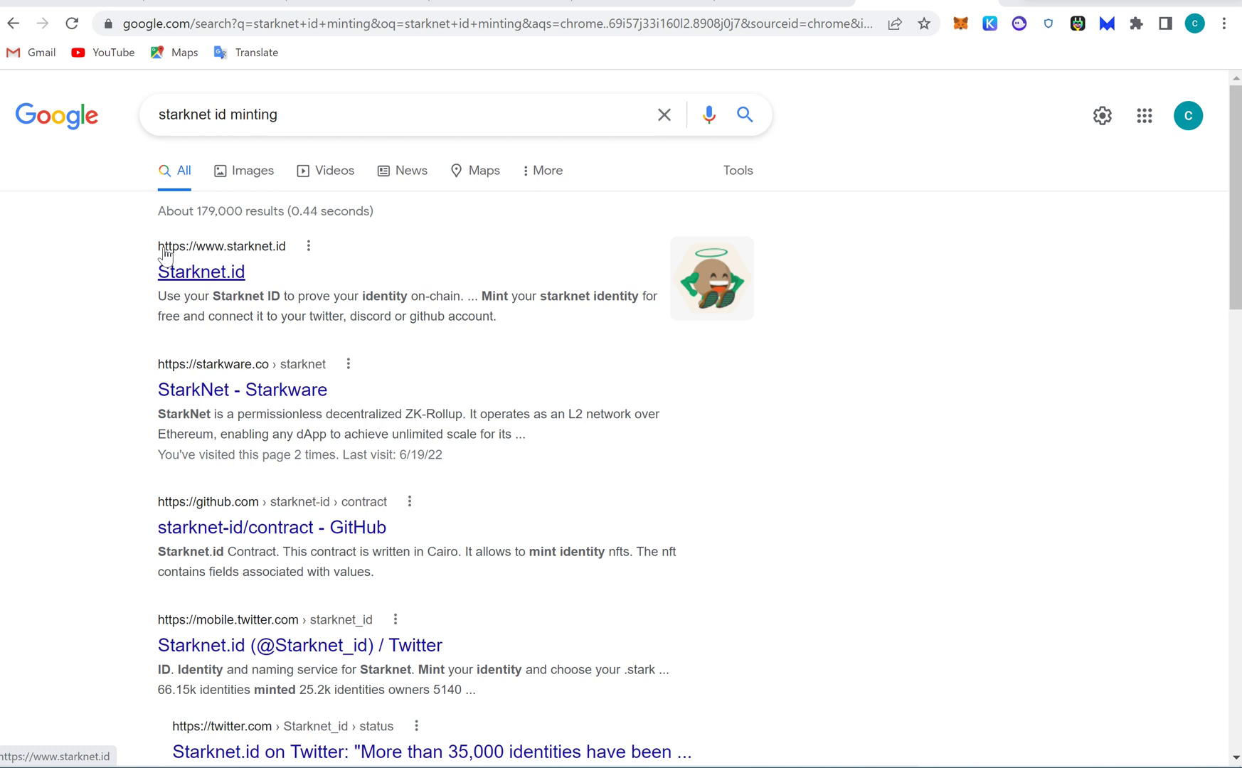
Open the Starknet.id website from the Google results for 'starknet id minting'.
{"action": "left_click", "coordinate": [169, 270]}
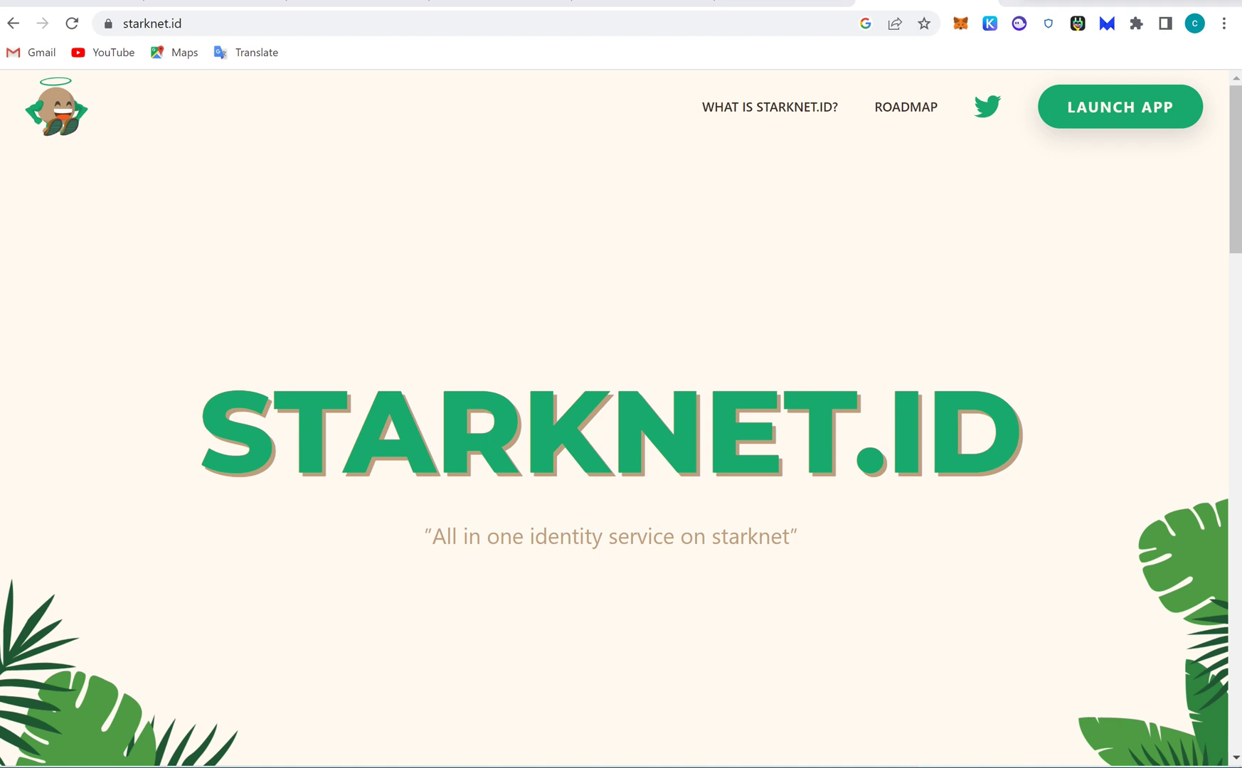
In a new tab, search Google for 'argent wallet extension'.
{"action": "key", "text": "ctrl+t"}
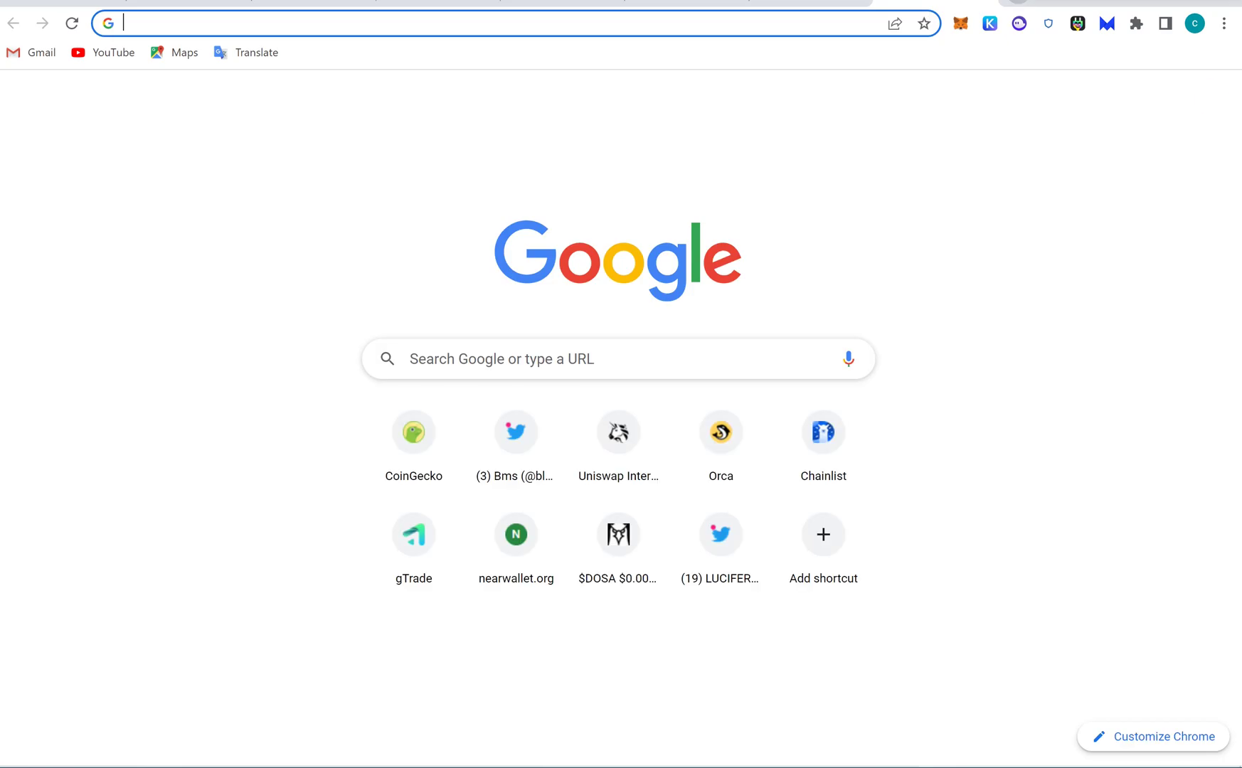
{"action": "type", "text": "arget"}
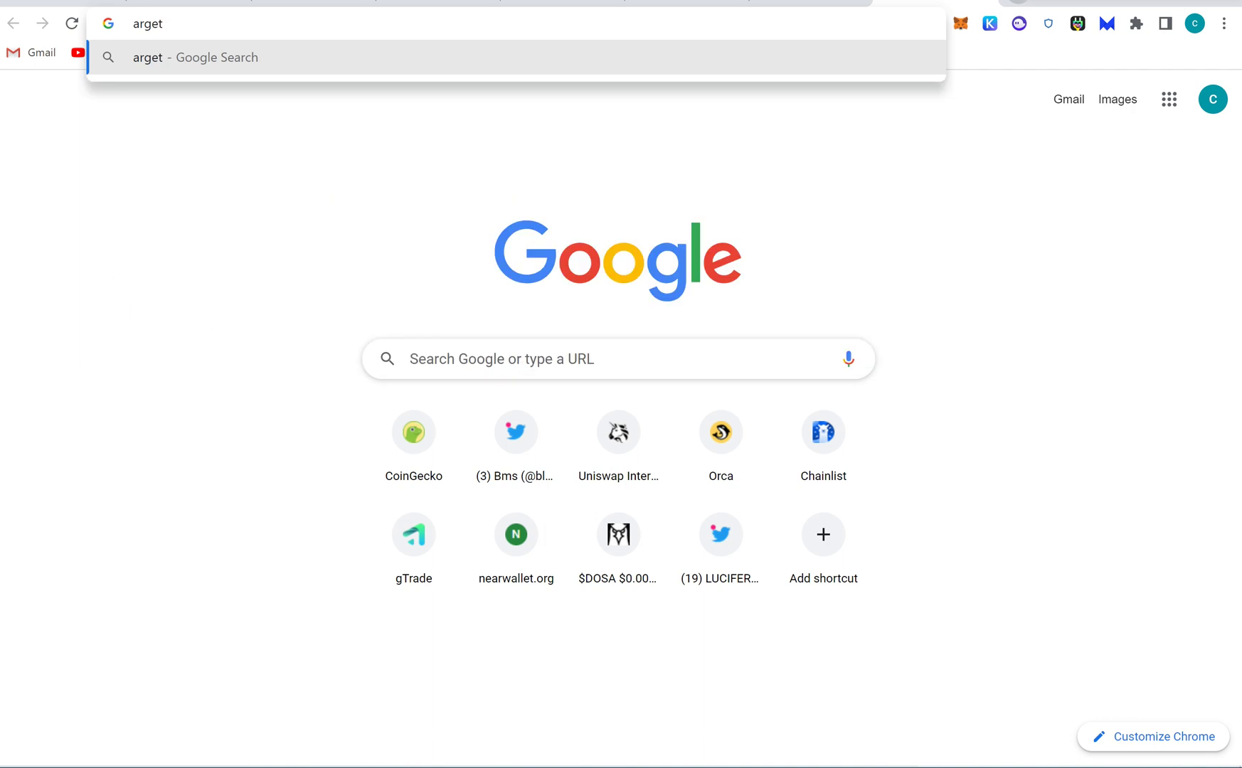
{"action": "key", "text": "BackSpace"}
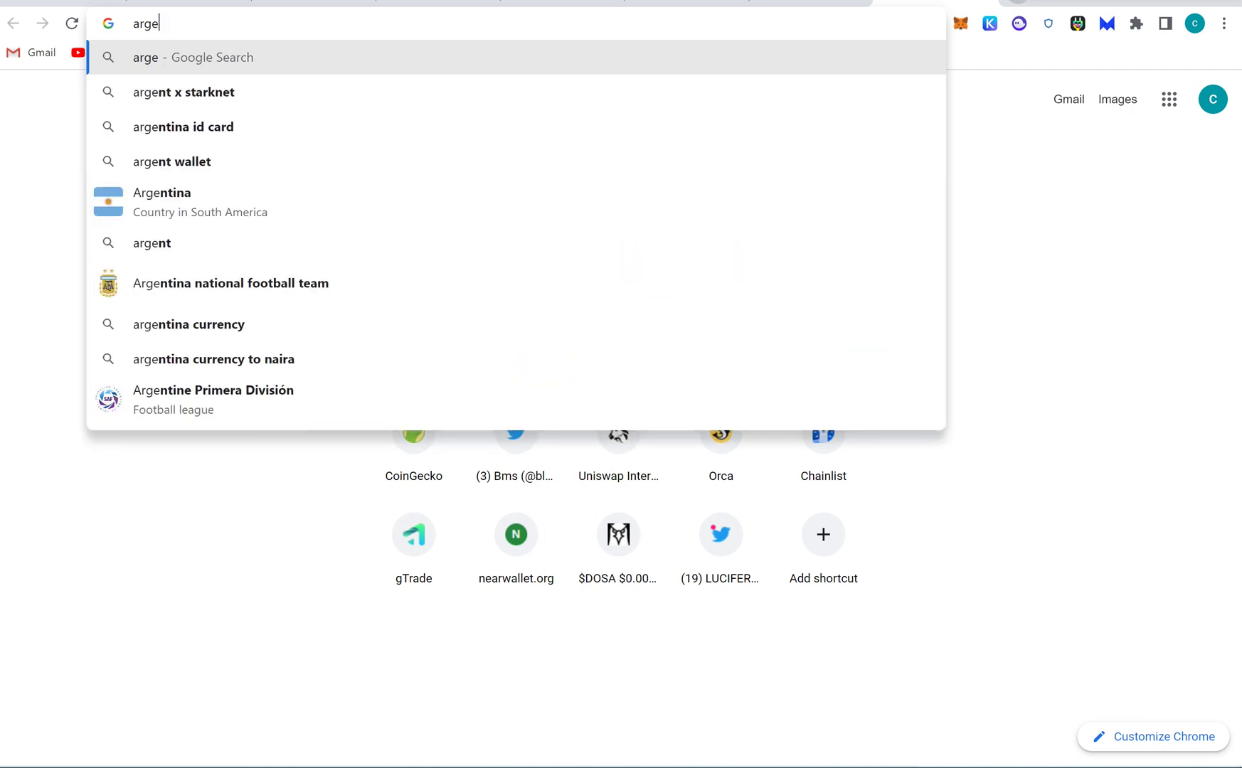
{"action": "type", "text": "n"}
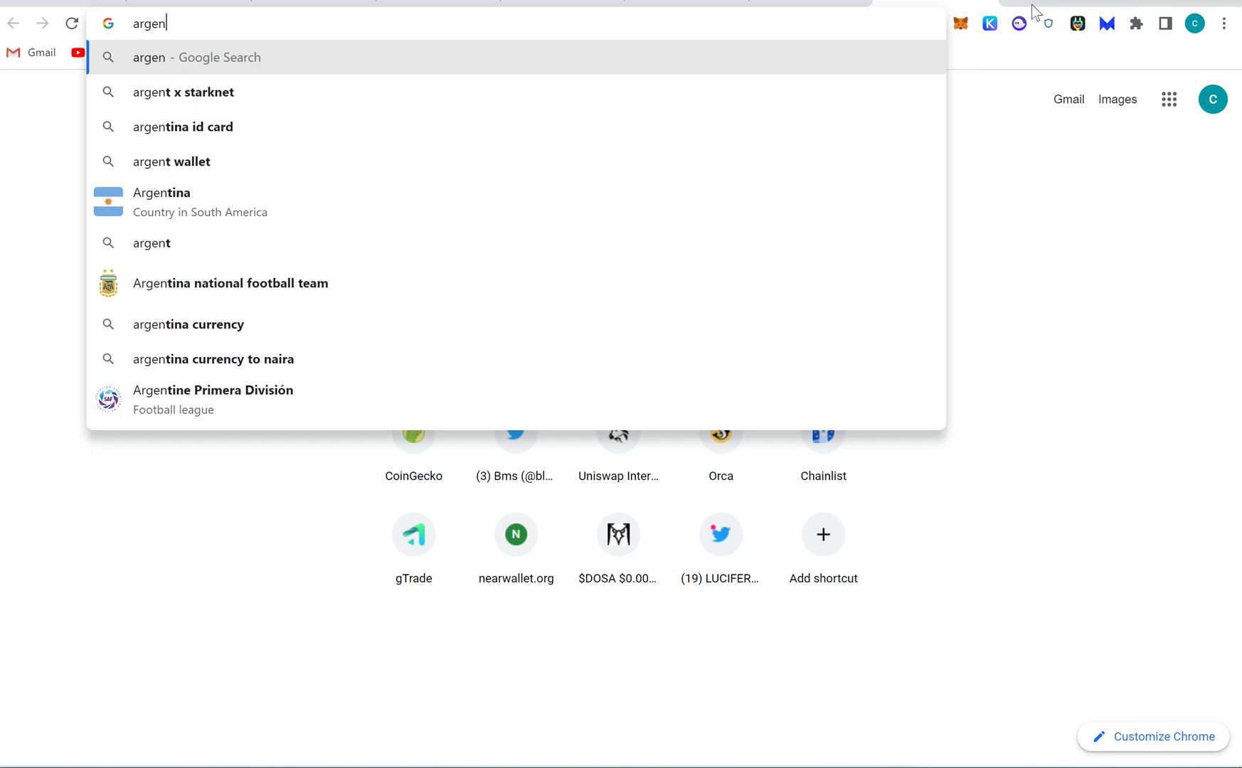
{"action": "type", "text": "t wall"}
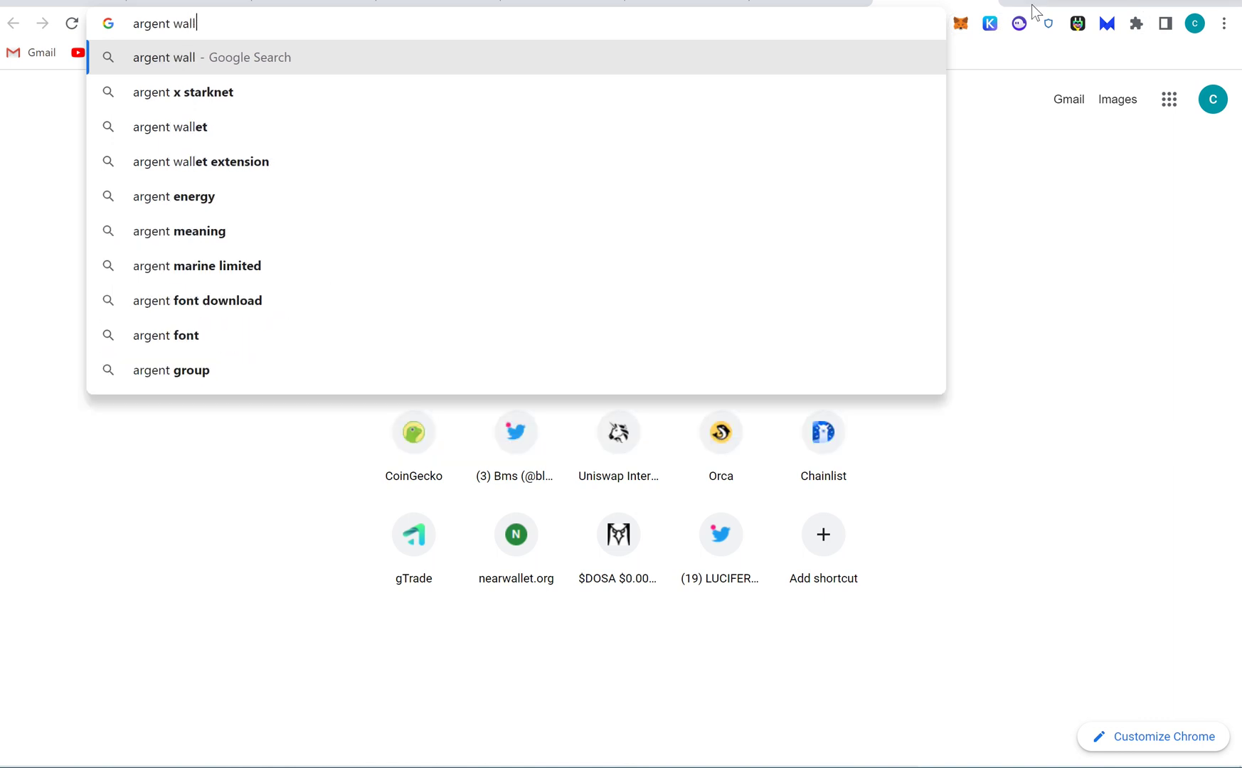
{"action": "type", "text": "e"}
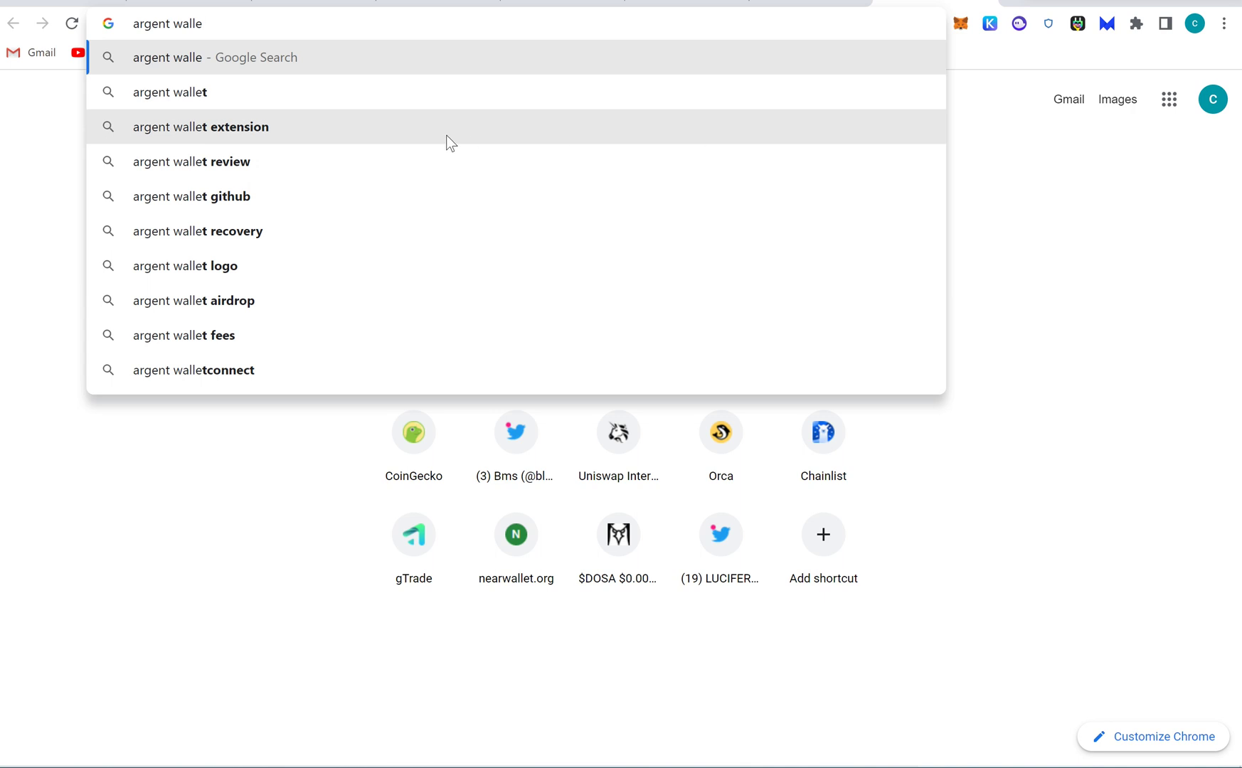
{"action": "left_click", "coordinate": [427, 128]}
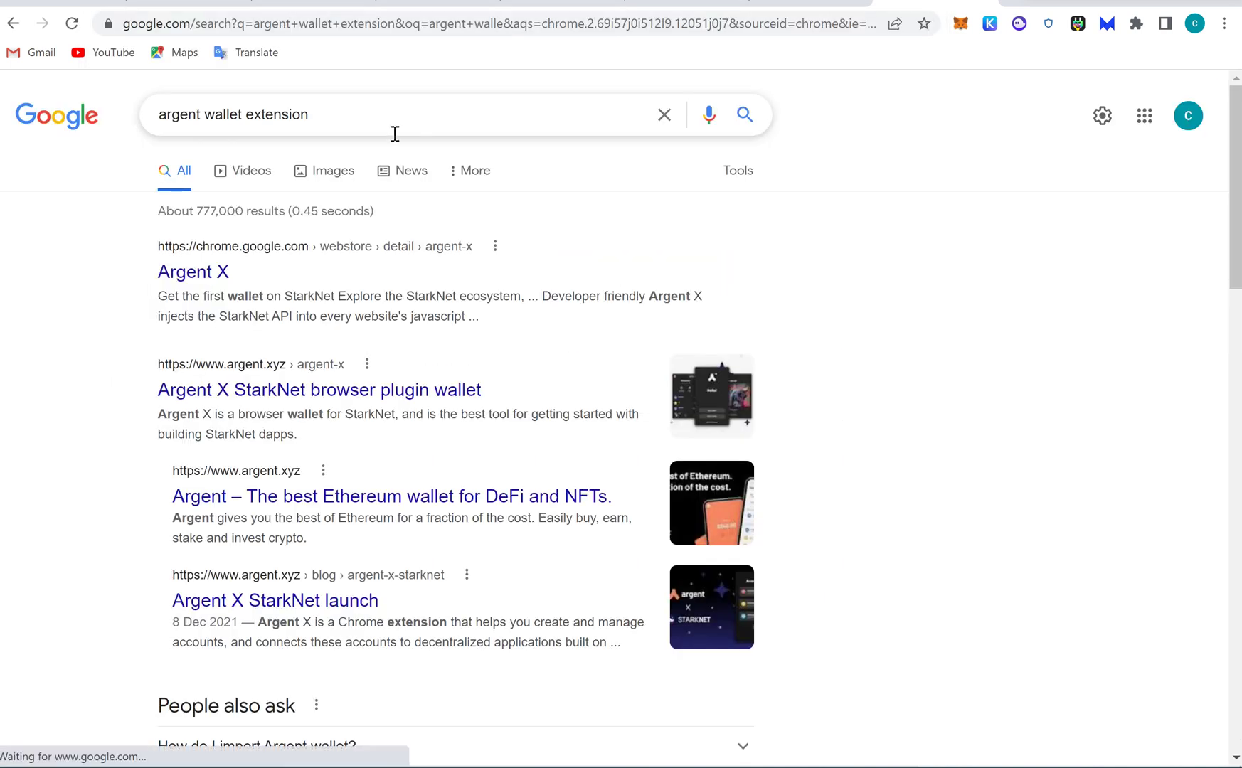
Add the Argent X extension to Chrome from its Web Store listing.
{"action": "left_click", "coordinate": [207, 270]}
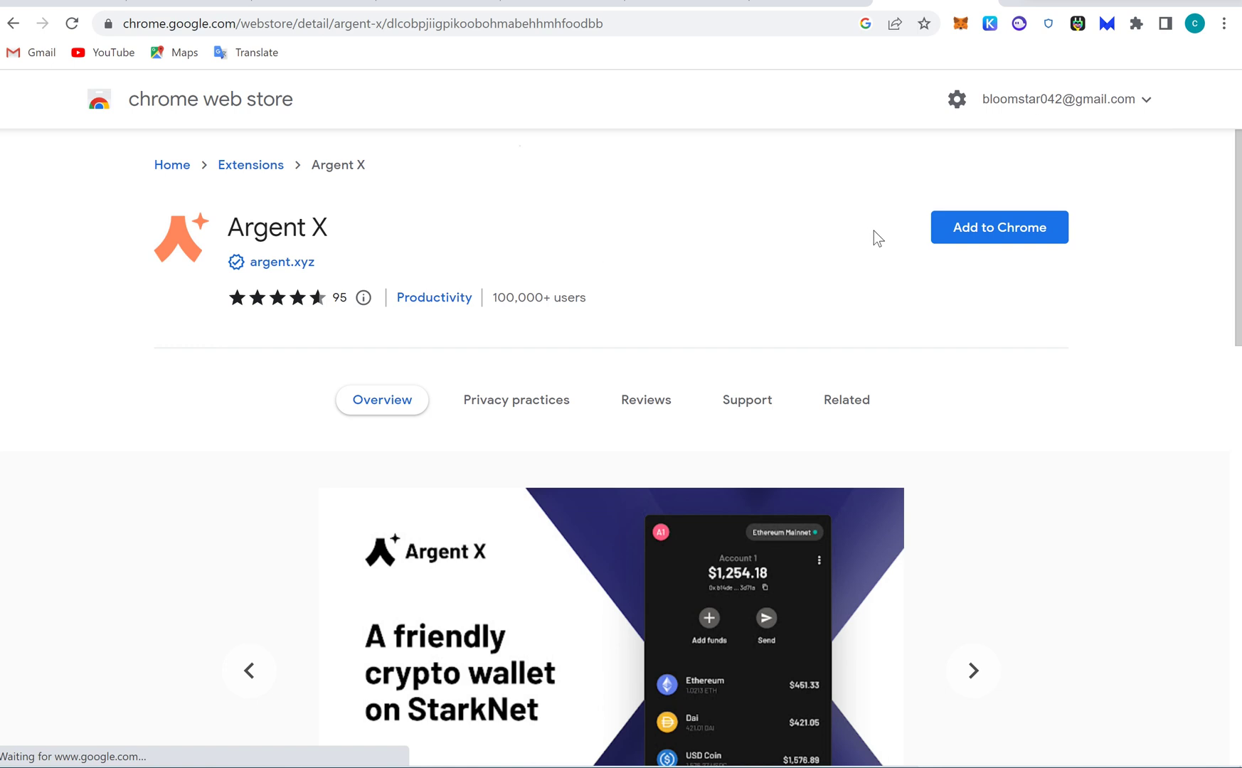
{"action": "left_click", "coordinate": [965, 238]}
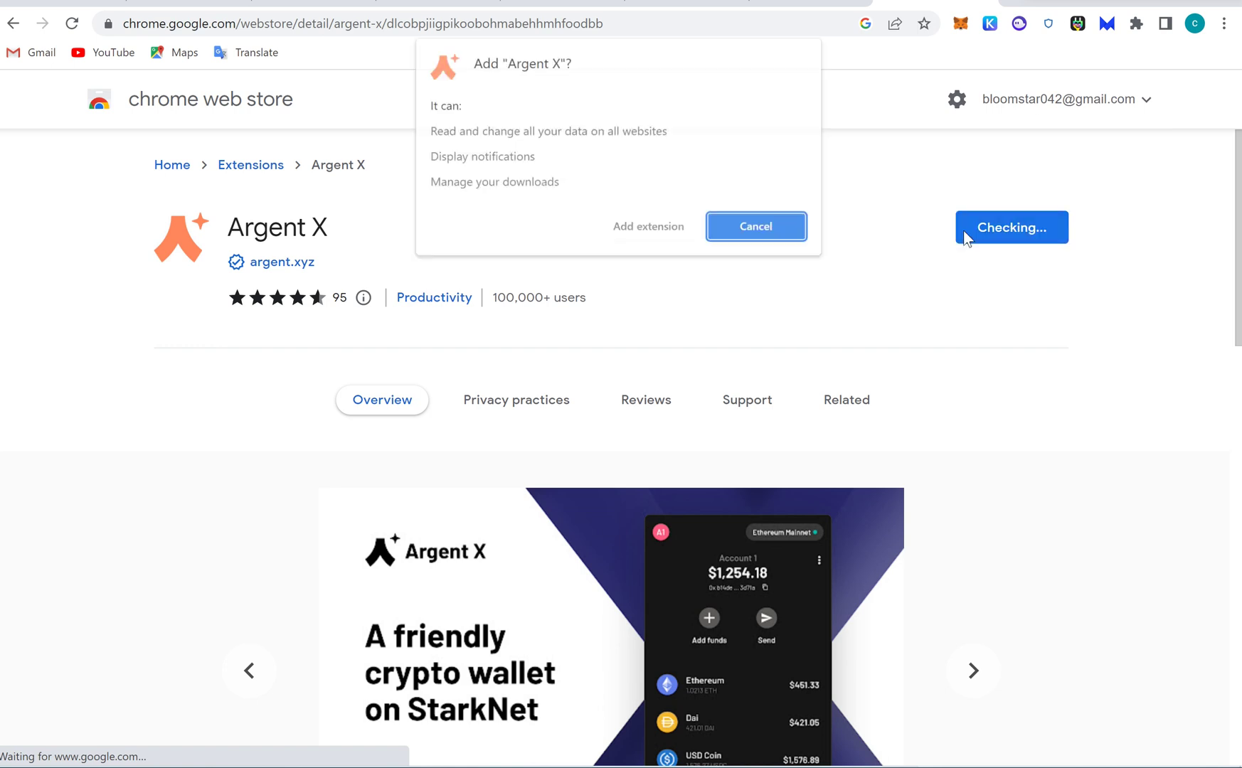
{"action": "left_click", "coordinate": [663, 218]}
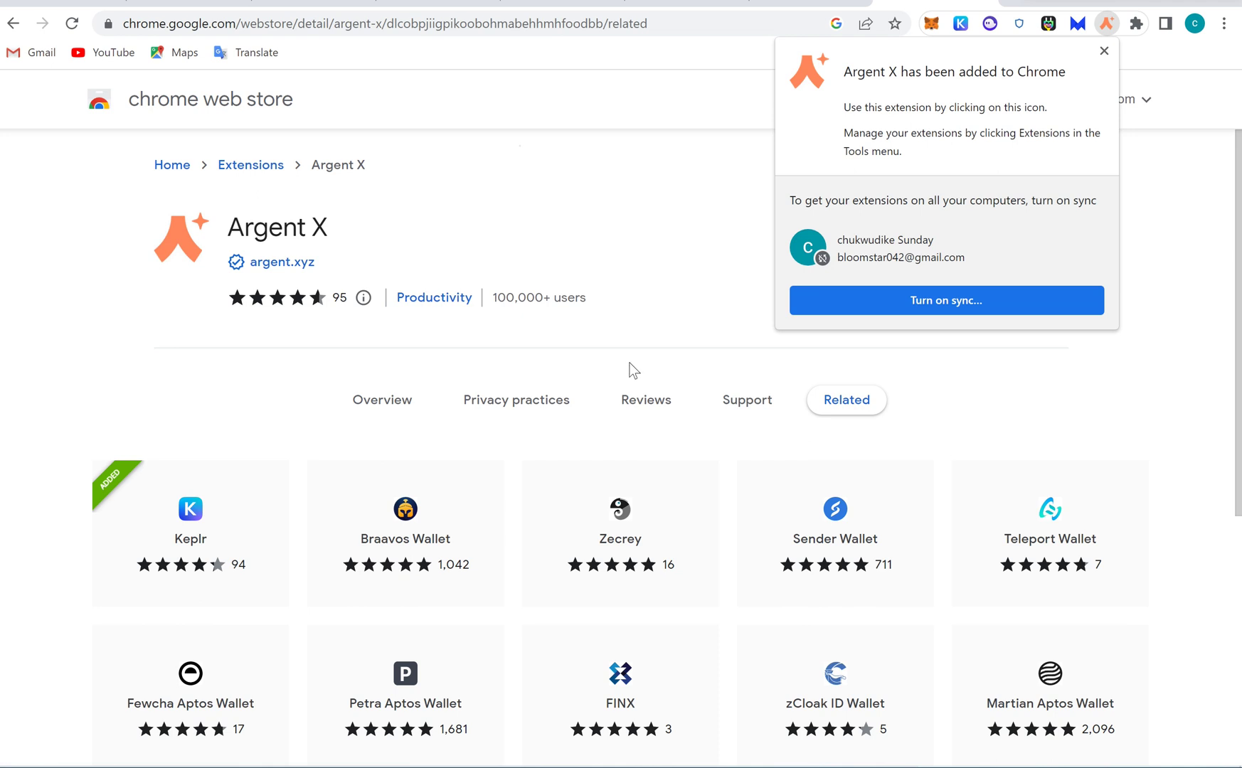
{"action": "left_click", "coordinate": [641, 236]}
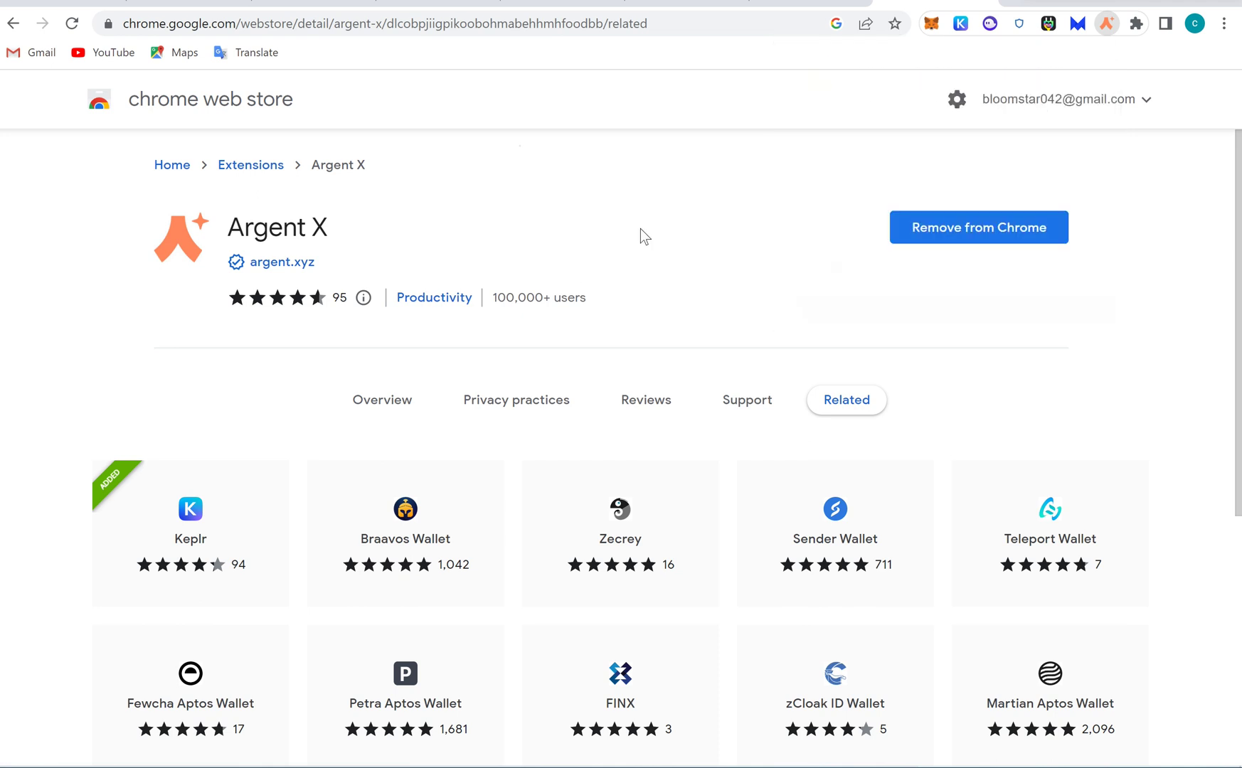
Pin Argent X to the toolbar and open its welcome screen.
{"action": "left_click", "coordinate": [1136, 23]}
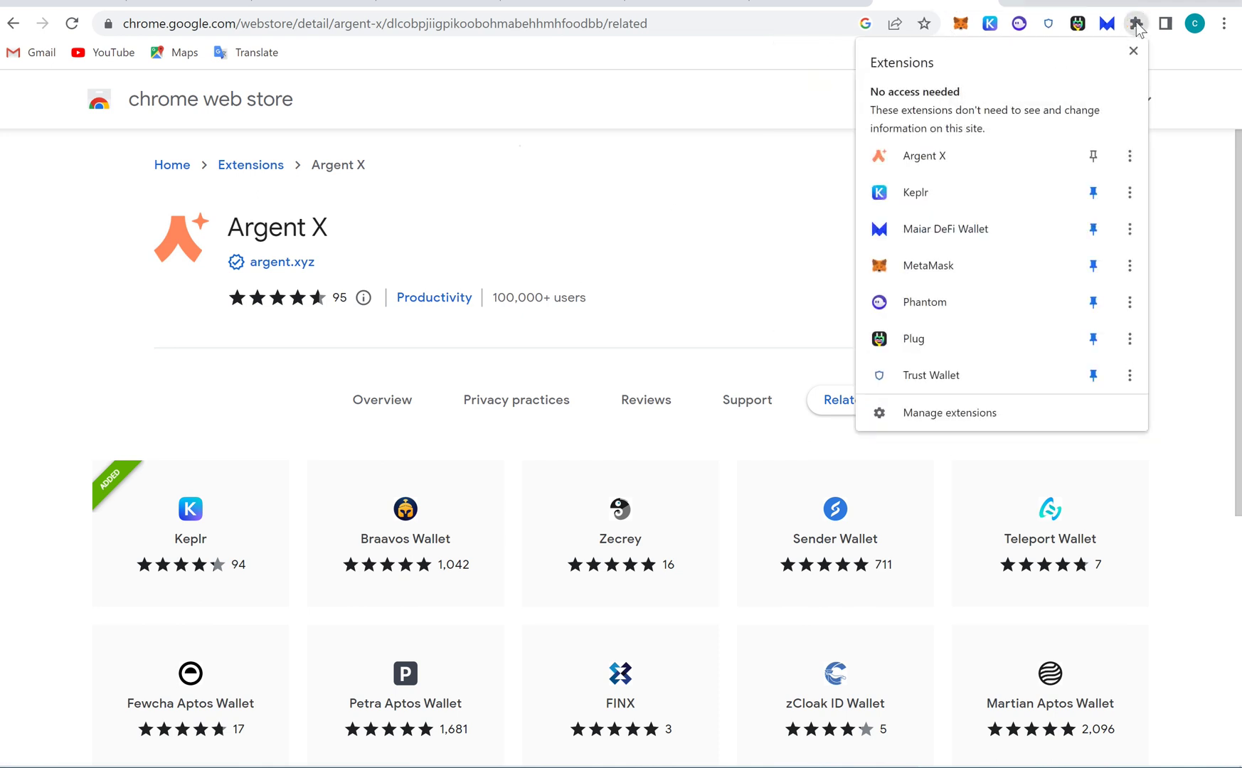
{"action": "left_click", "coordinate": [1096, 158]}
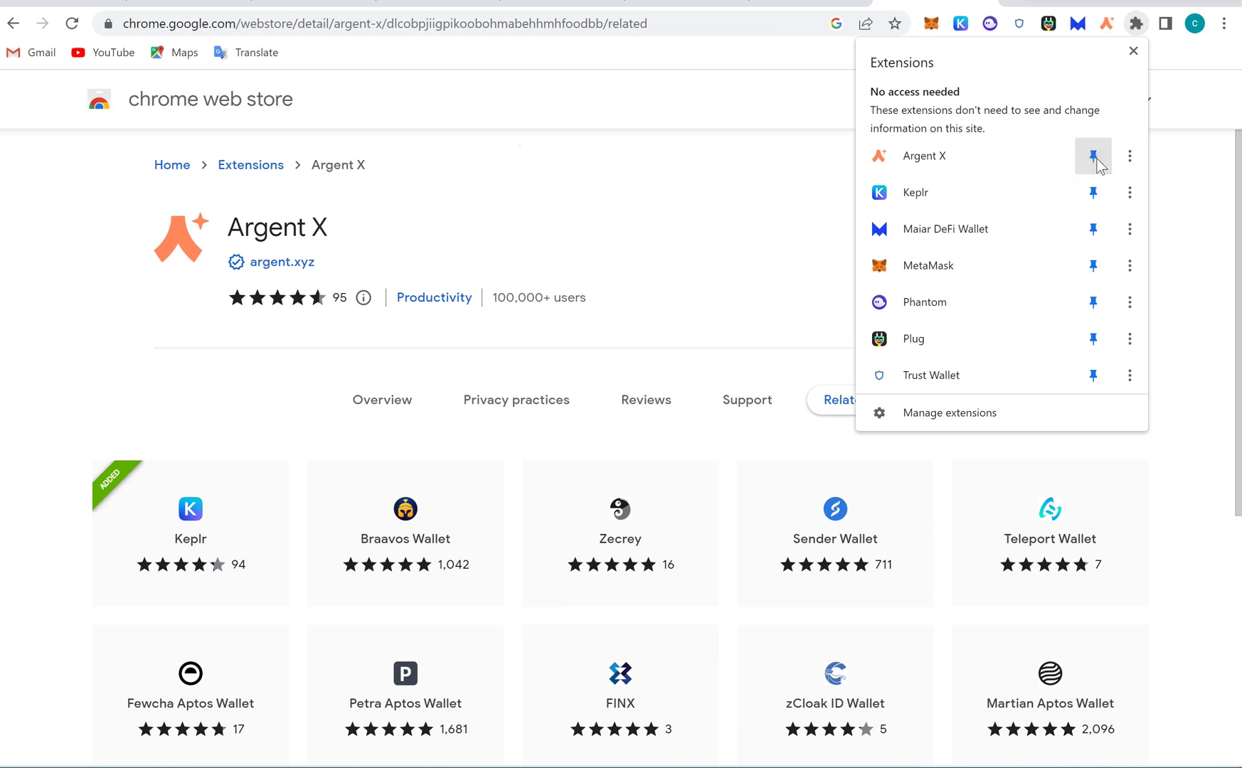
{"action": "left_click", "coordinate": [1111, 29]}
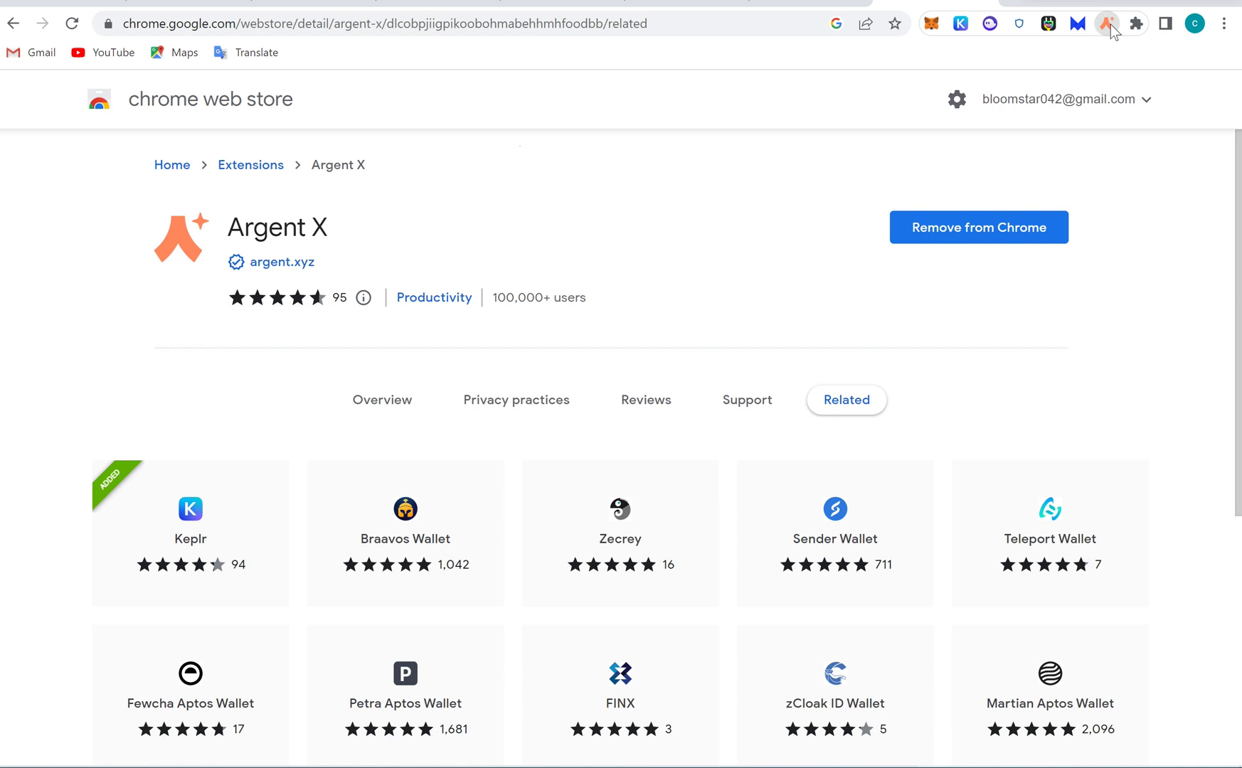
{"action": "left_click", "coordinate": [1111, 28]}
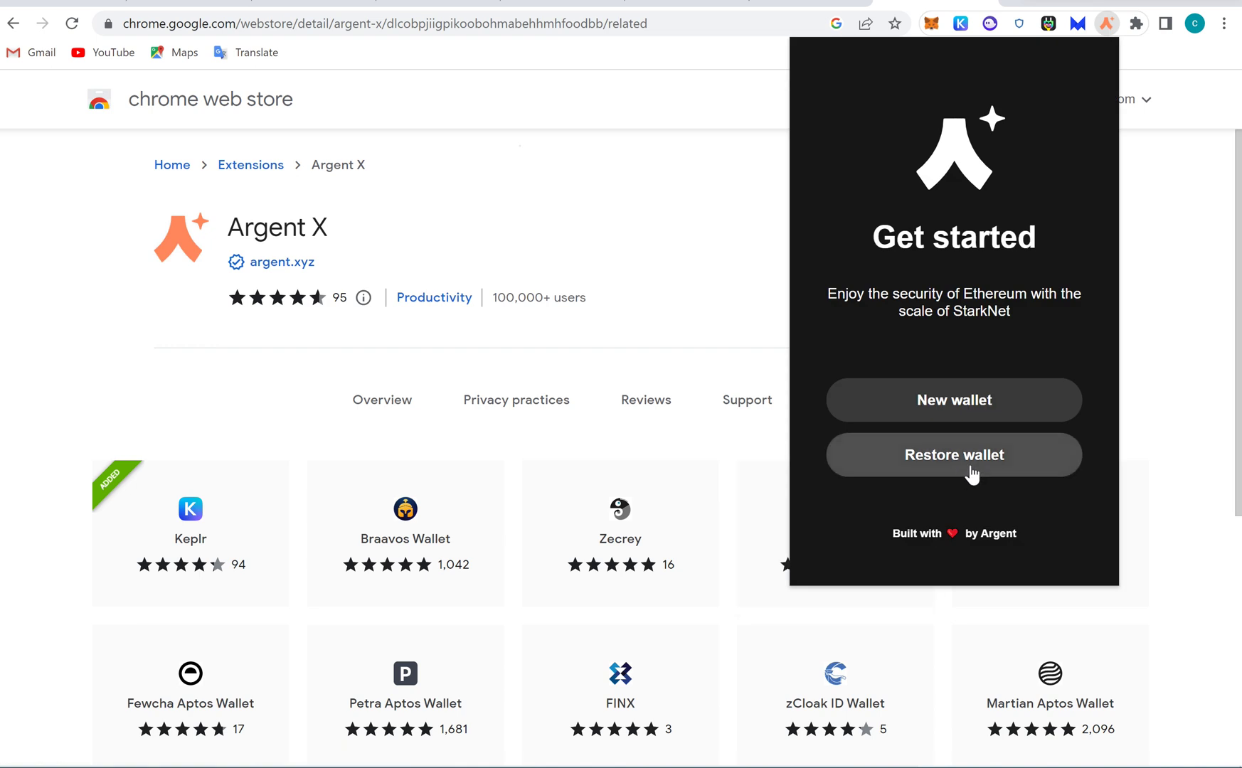
Start a new Argent X wallet and accept both StarkNet risk disclaimers.
{"action": "left_click", "coordinate": [971, 411]}
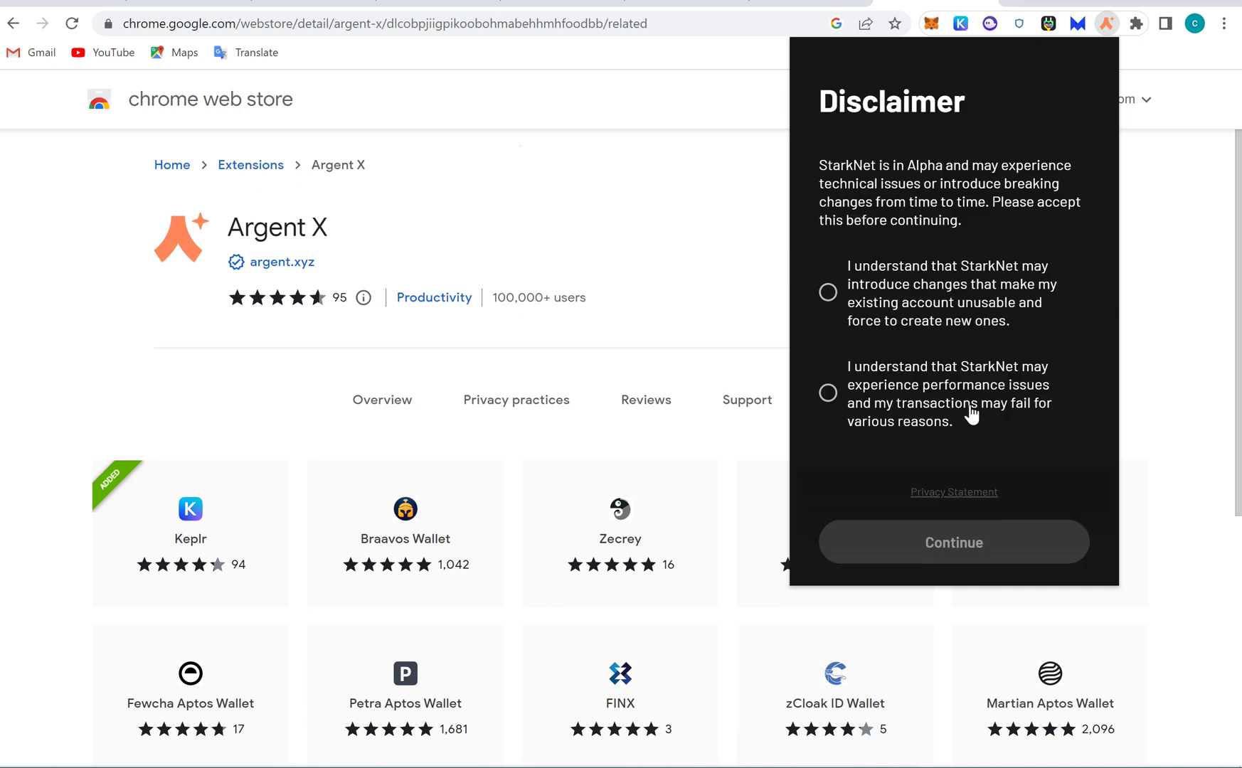
{"action": "left_click", "coordinate": [827, 292]}
{"action": "left_click", "coordinate": [829, 392]}
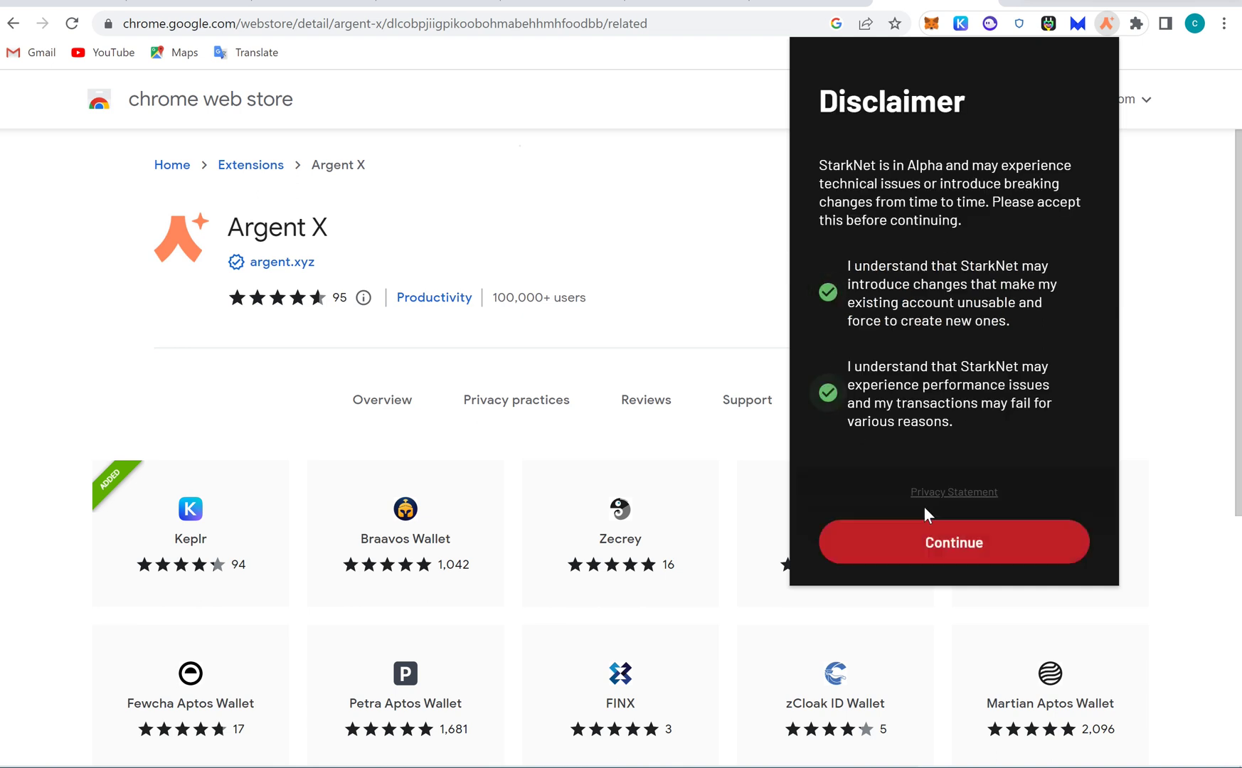
{"action": "left_click", "coordinate": [944, 564]}
Enter and repeat a wallet password, then create the wallet.
{"action": "left_click", "coordinate": [948, 267]}
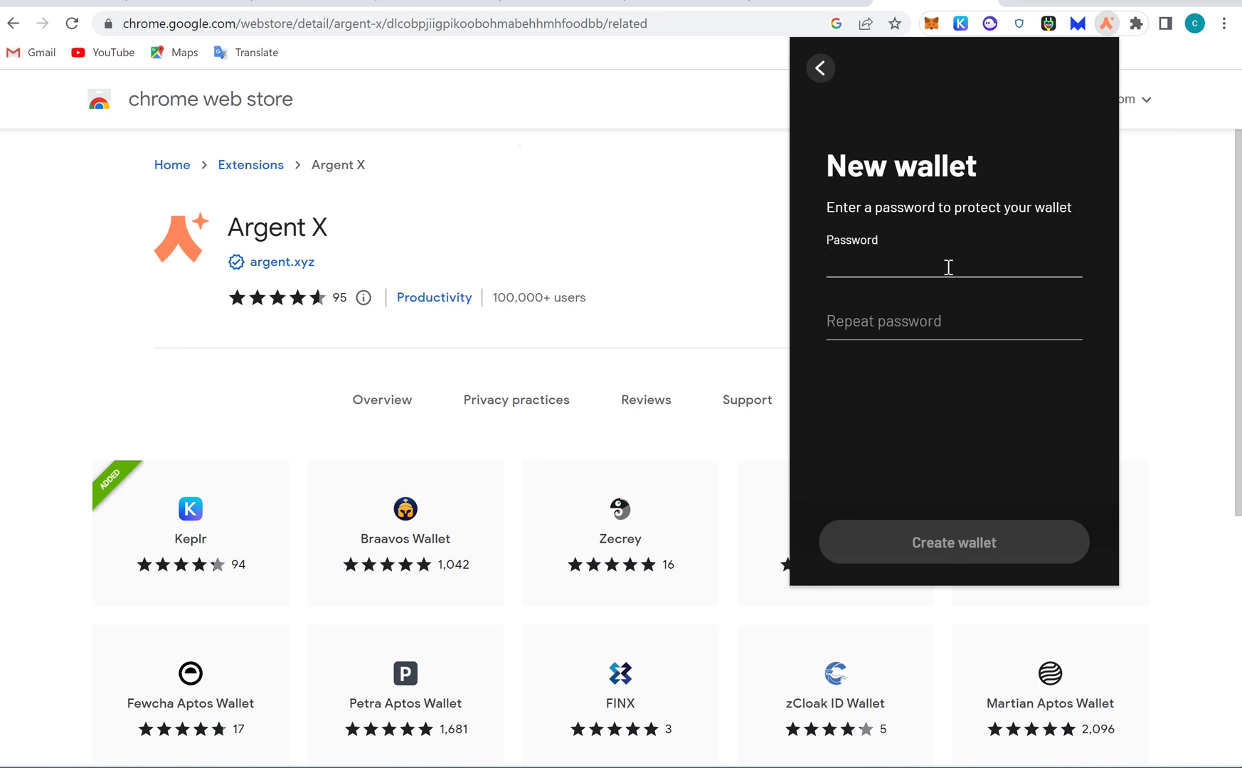
{"action": "type", "text": "aaaaaaaaaaa"}
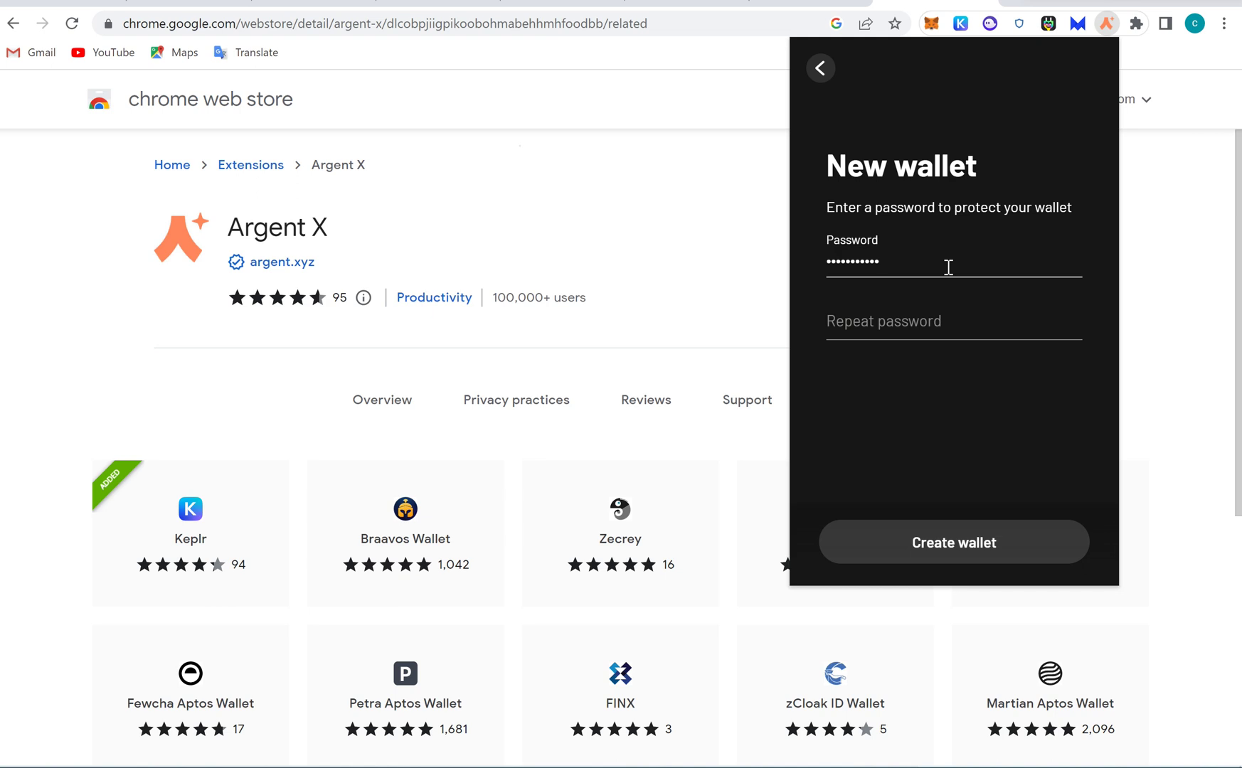
{"action": "left_click", "coordinate": [882, 322]}
{"action": "type", "text": "aaaaaaaa"}
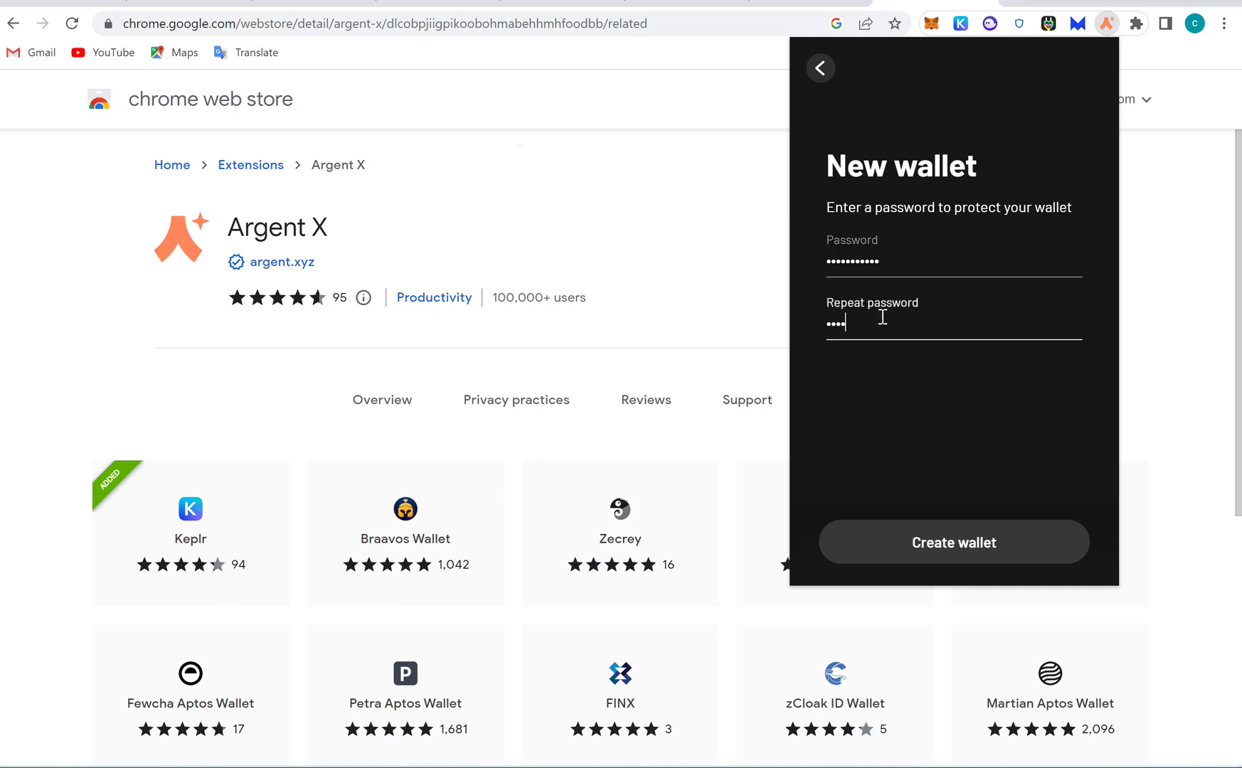
{"action": "type", "text": "aaa"}
{"action": "left_click", "coordinate": [970, 544]}
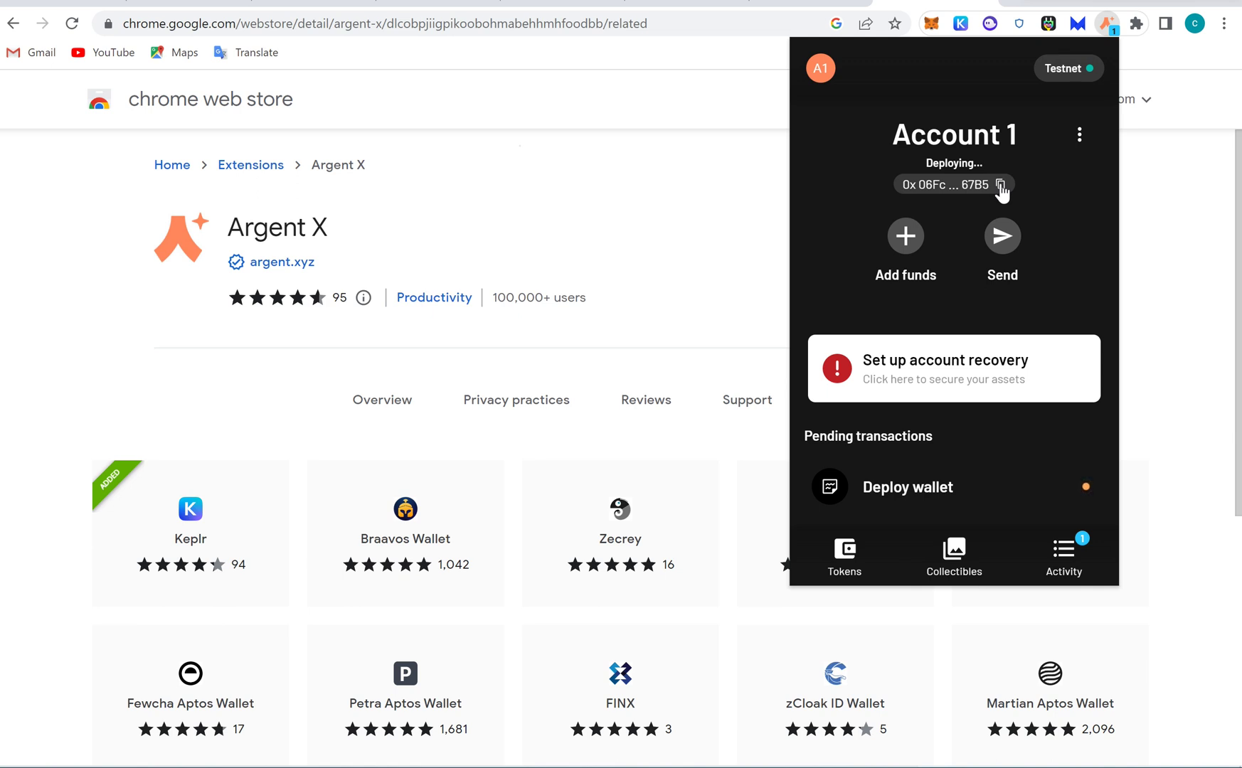
Keep the wallet on Testnet, copy Account 1's address, and go to the faucet.
{"action": "left_click", "coordinate": [1090, 68]}
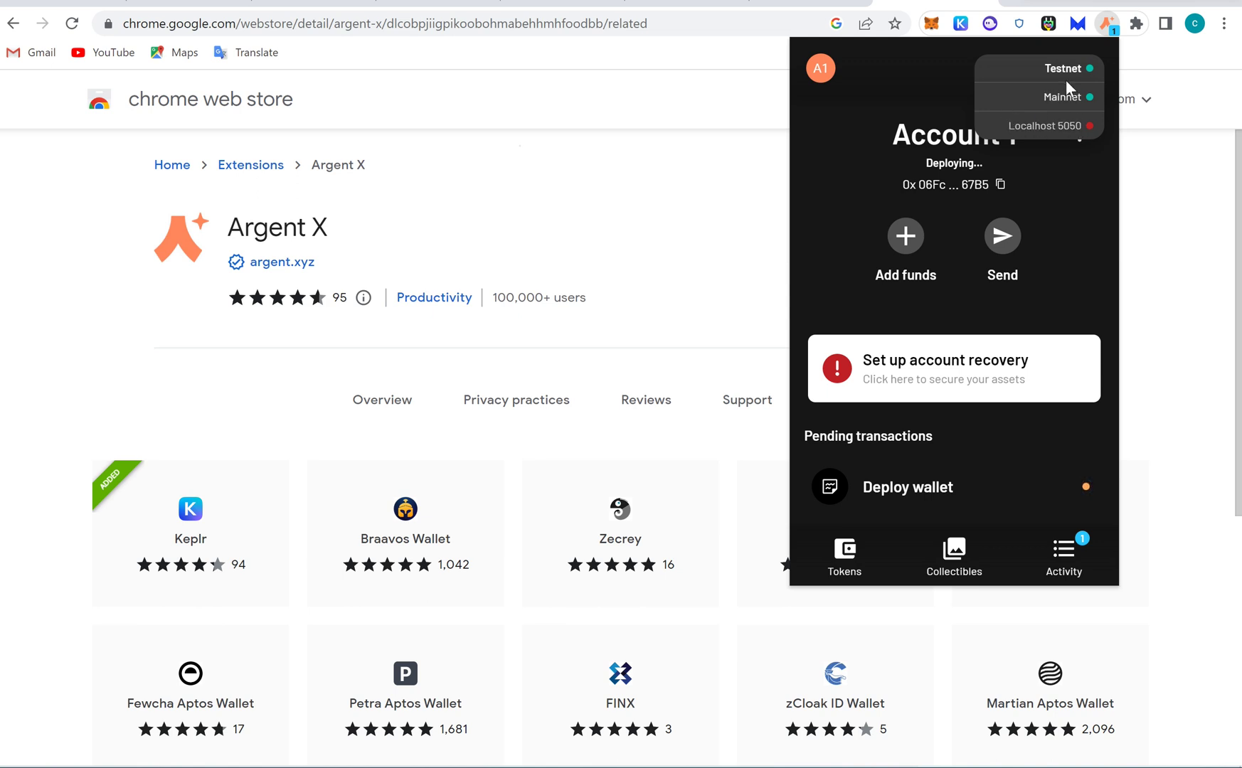
{"action": "left_click", "coordinate": [1053, 184]}
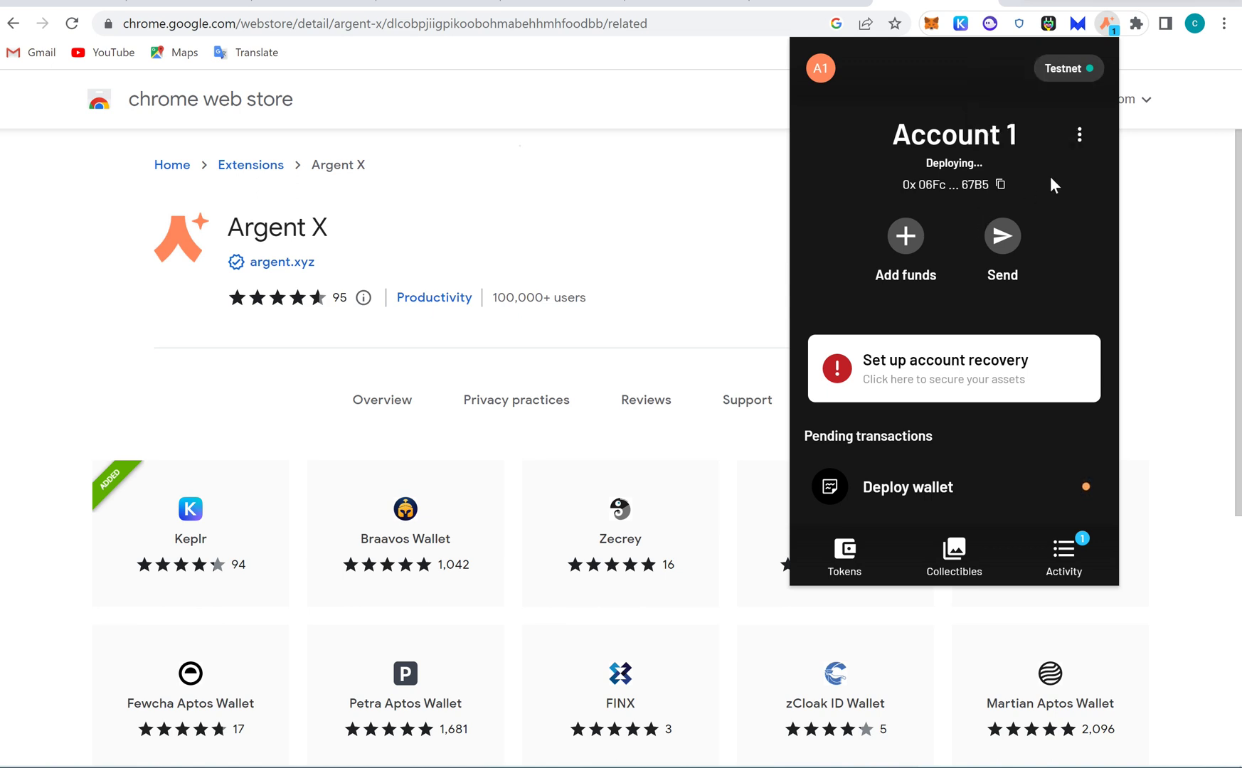
{"action": "left_click", "coordinate": [1000, 186]}
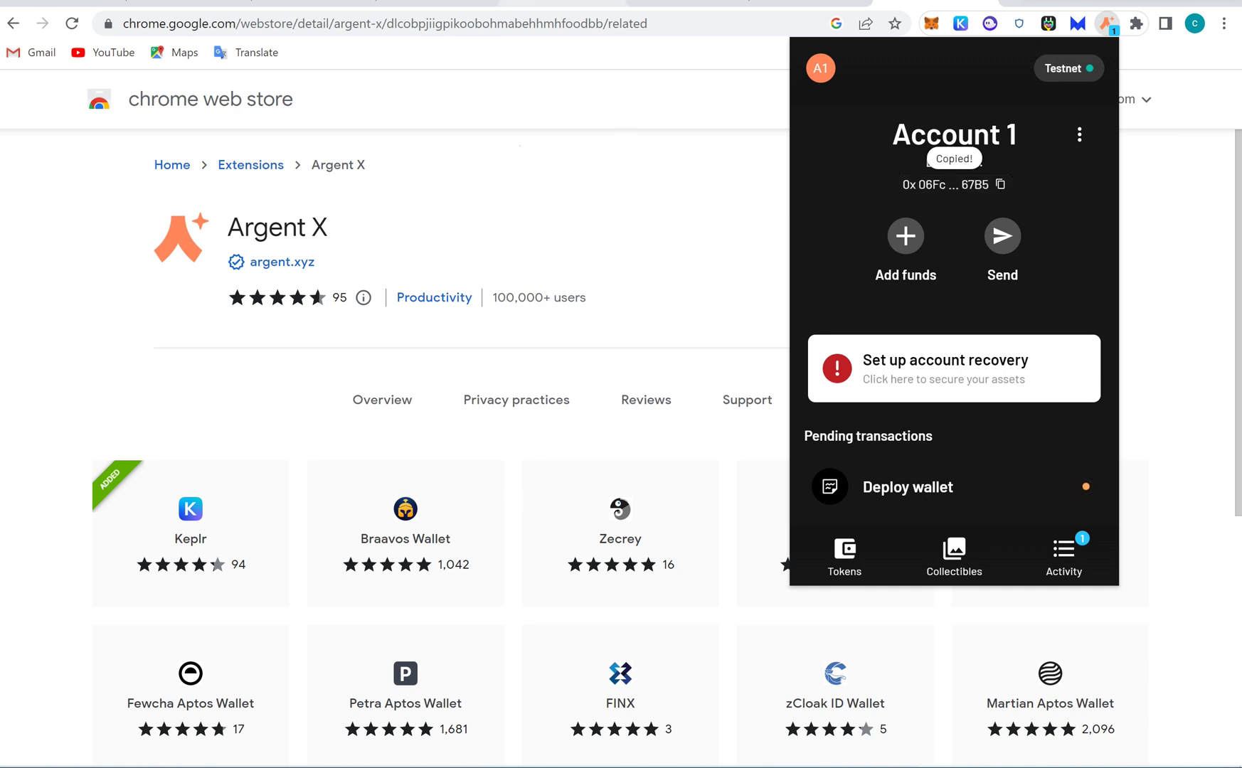
{"action": "left_click", "coordinate": [563, 3]}
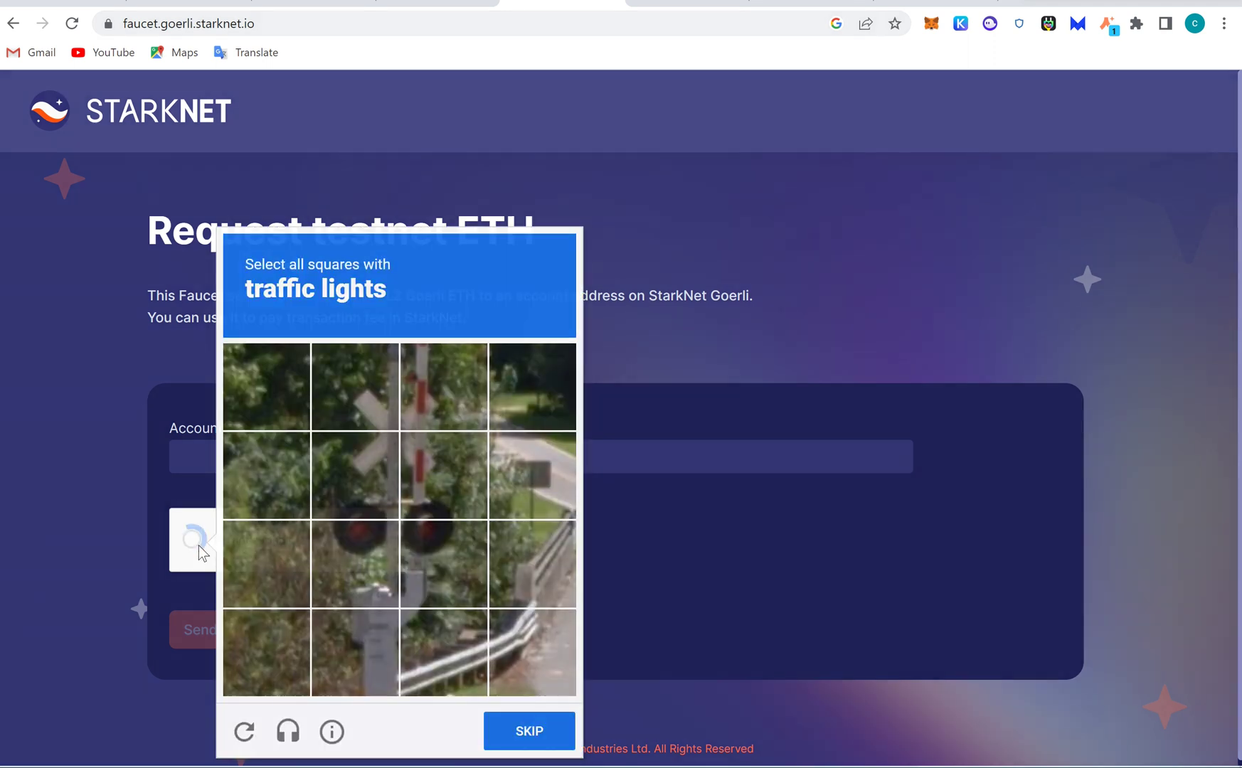
Solve the reCAPTCHA by selecting the traffic-light tiles and verifying.
{"action": "left_click", "coordinate": [355, 475]}
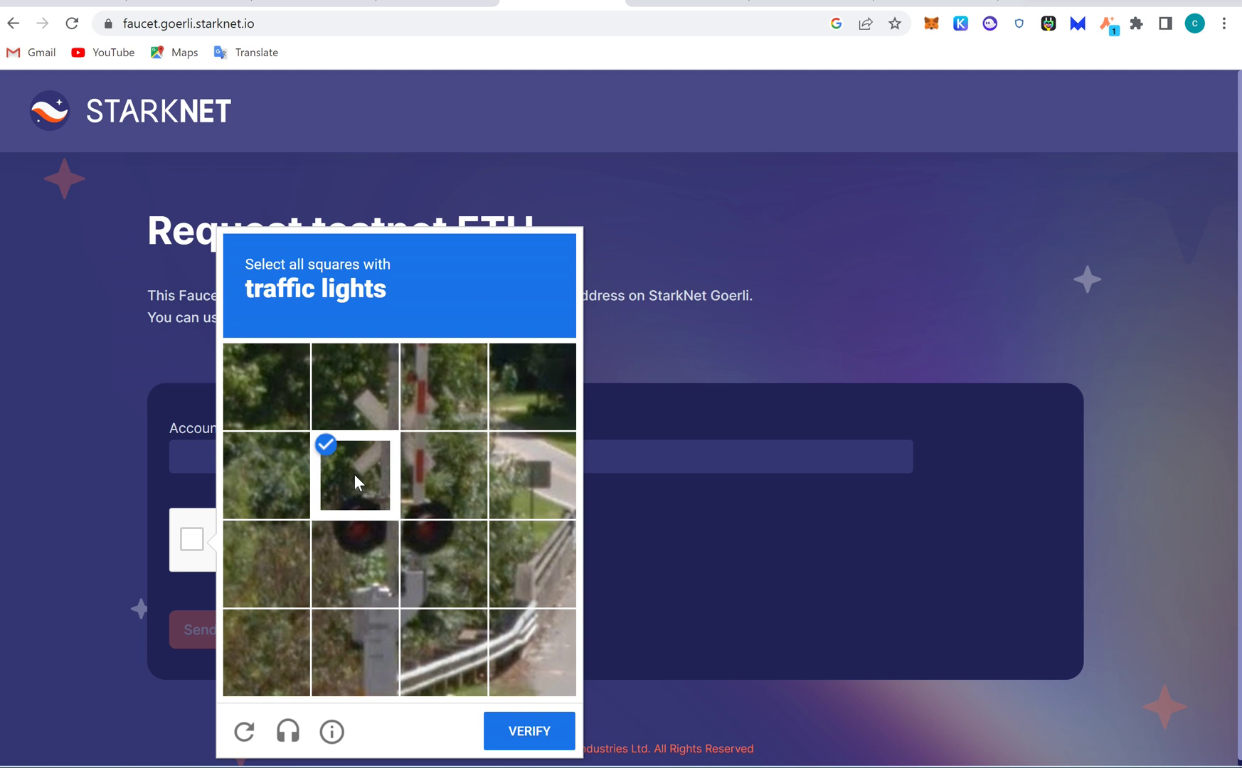
{"action": "left_click", "coordinate": [403, 478]}
{"action": "left_click", "coordinate": [418, 559]}
{"action": "left_click", "coordinate": [347, 547]}
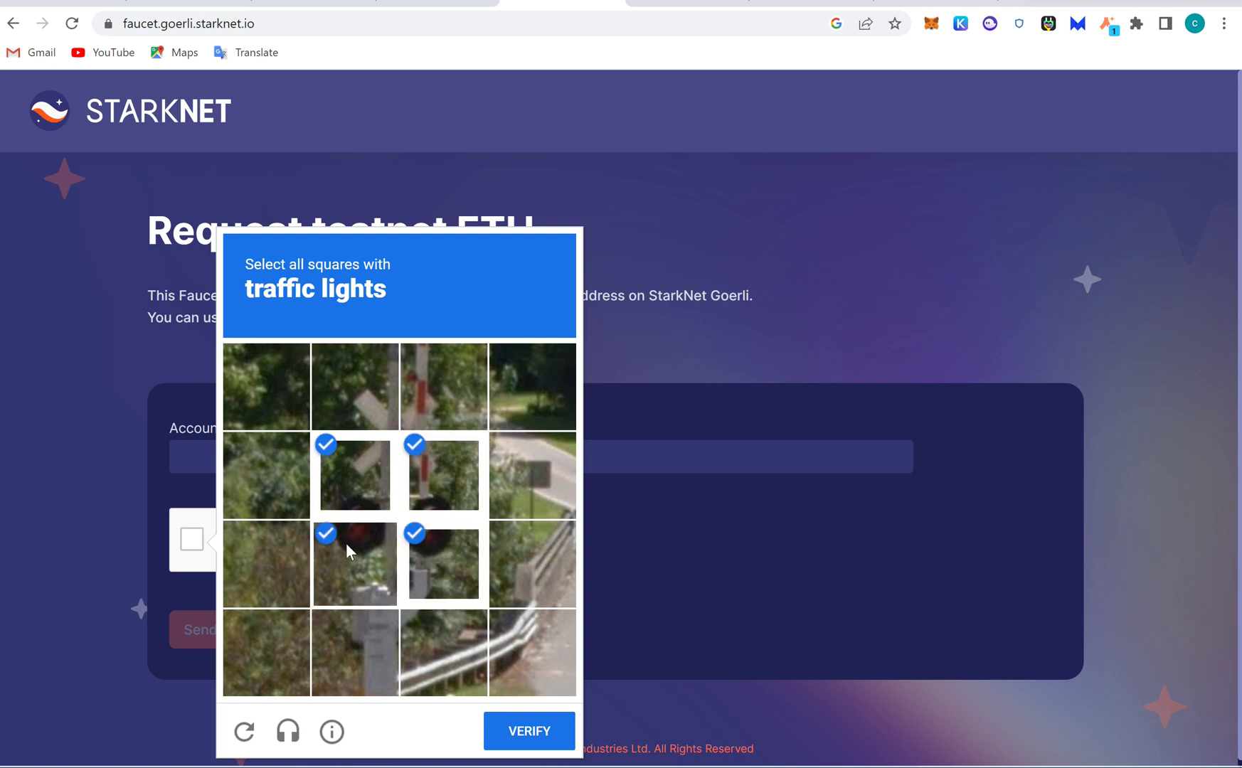
{"action": "left_click", "coordinate": [535, 734]}
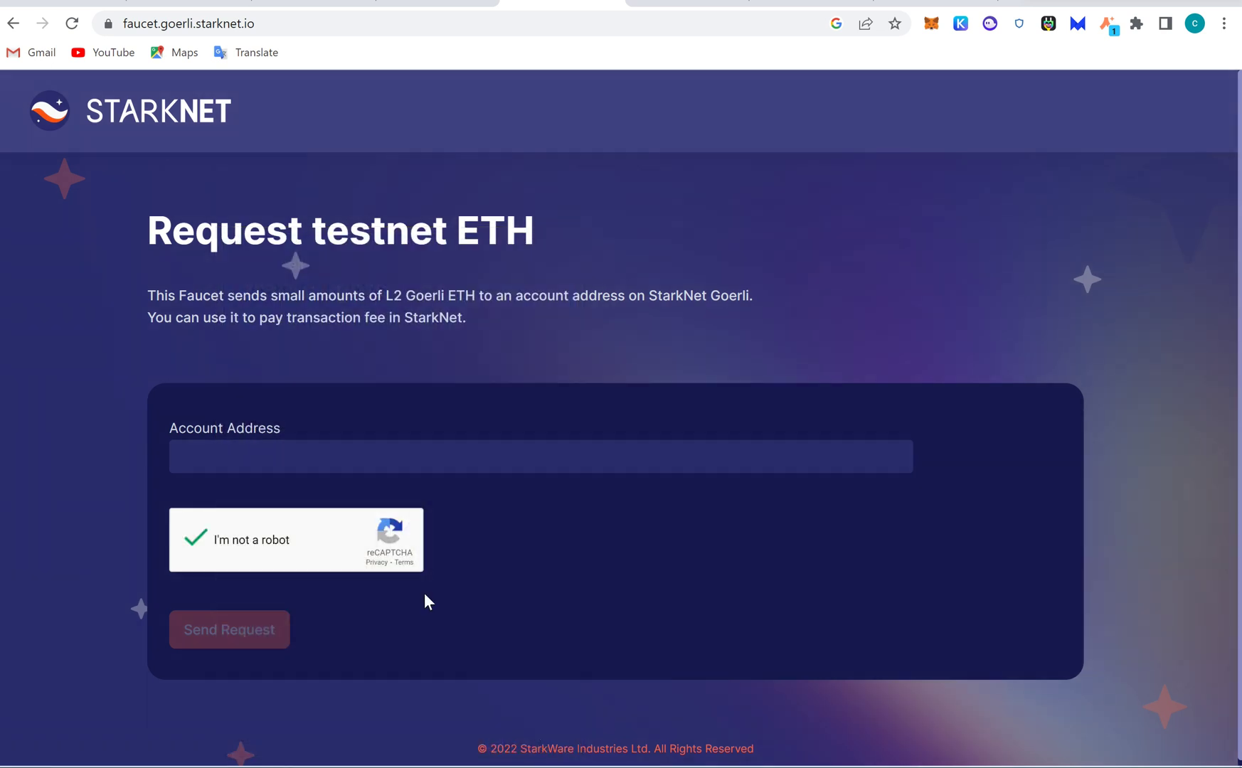
Paste the wallet address into Account Address and send the testnet ETH request.
{"action": "left_click", "coordinate": [435, 464]}
{"action": "key", "text": "ctrl+v"}
{"action": "left_click", "coordinate": [257, 628]}
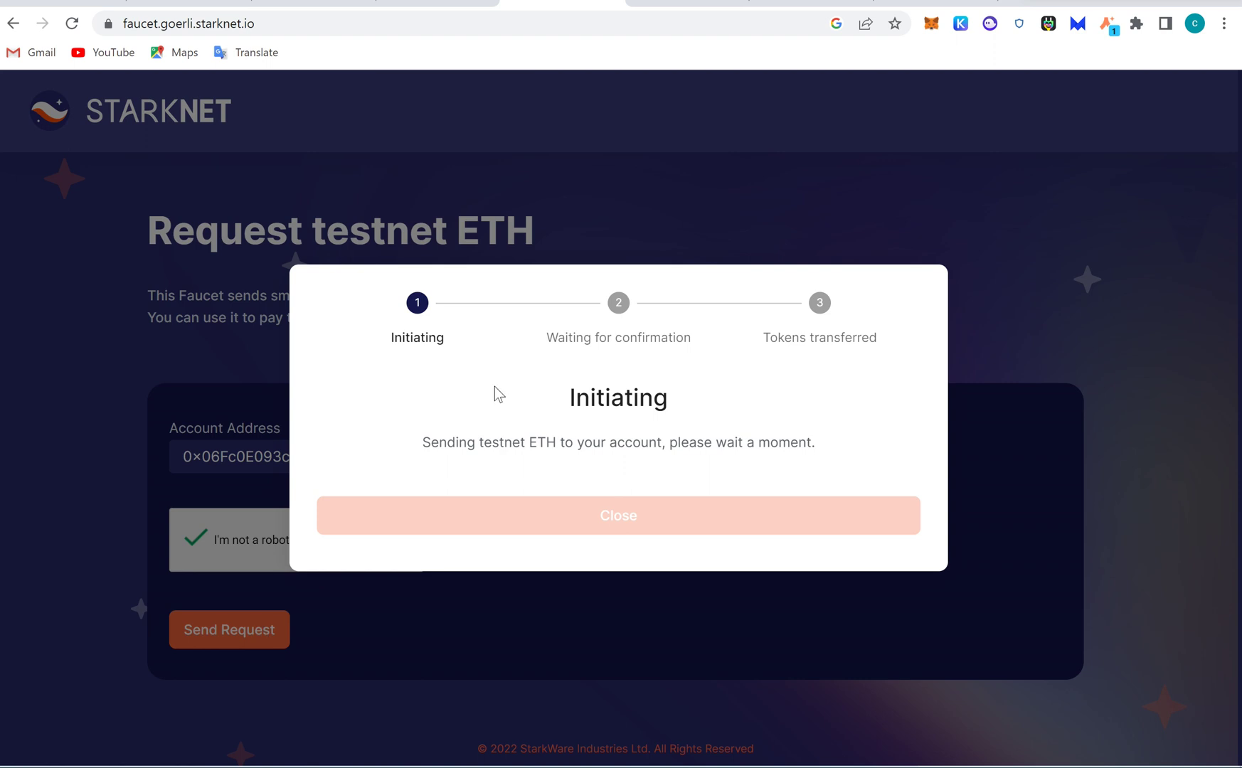
Close the Chrome Web Store tab and open Argent X over the starknet.id page.
{"action": "left_click", "coordinate": [936, 3]}
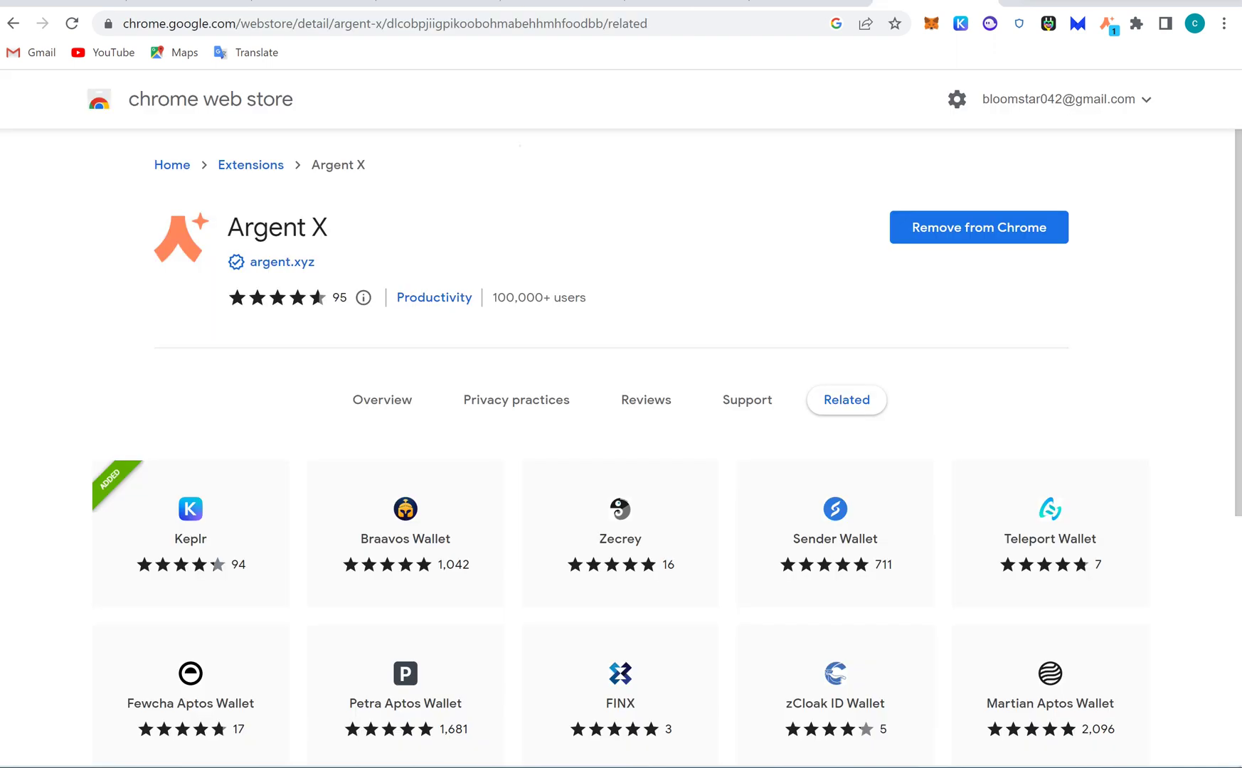
{"action": "left_click", "coordinate": [1005, 3]}
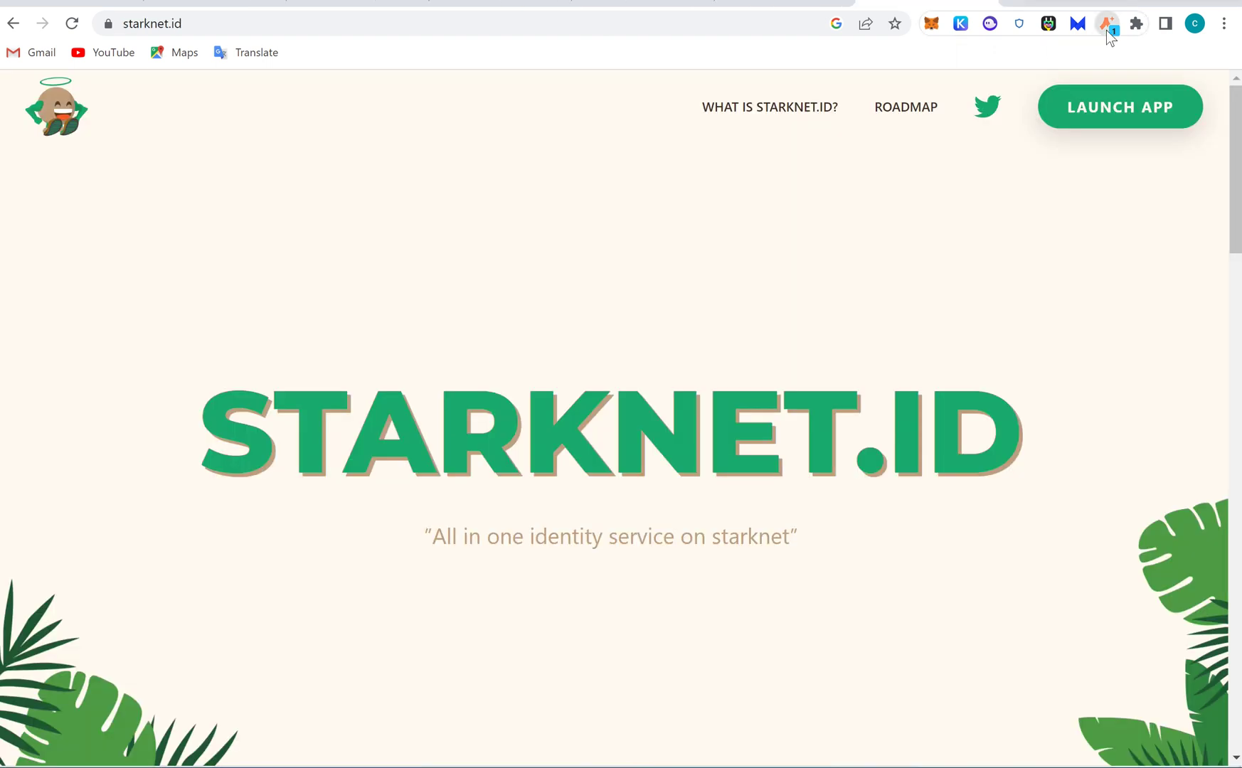
{"action": "left_click", "coordinate": [1107, 32]}
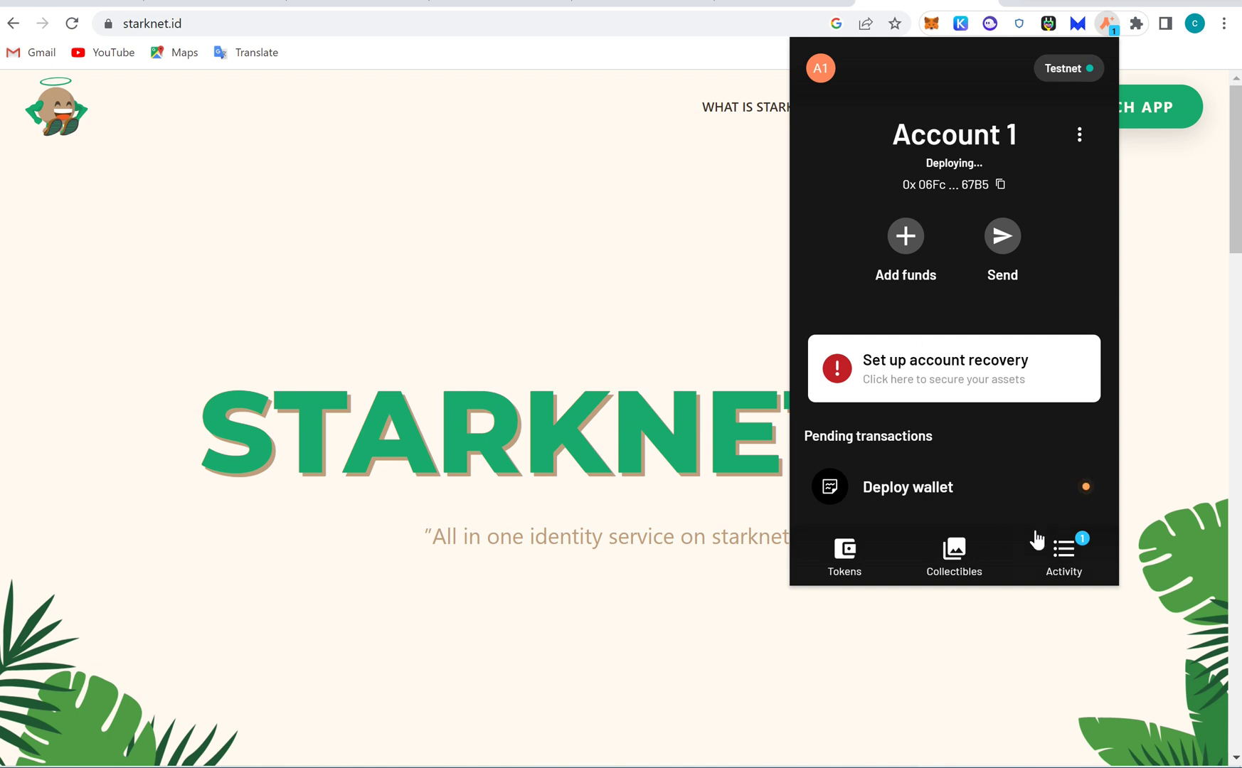
Review the wallet's Activity list, network choices and account options, then close the wallet.
{"action": "left_click", "coordinate": [1084, 569]}
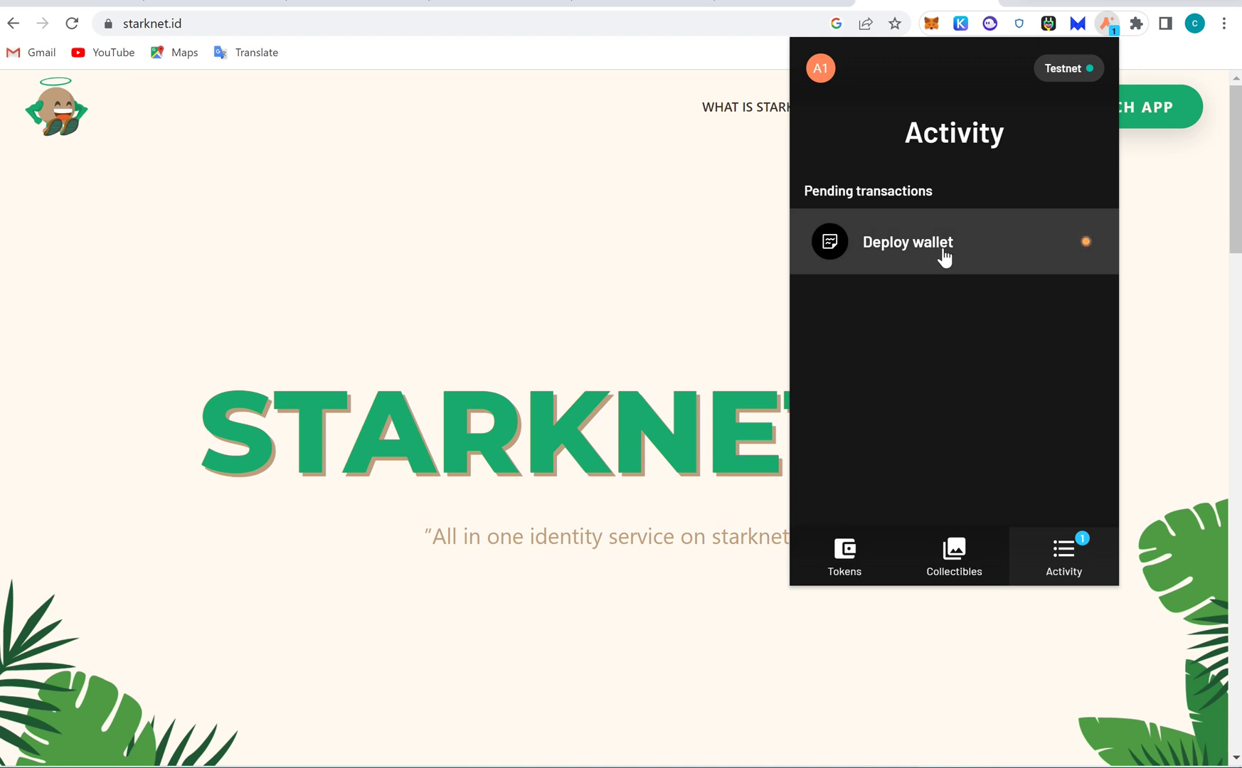
{"action": "left_click", "coordinate": [865, 571]}
{"action": "left_click", "coordinate": [1060, 71]}
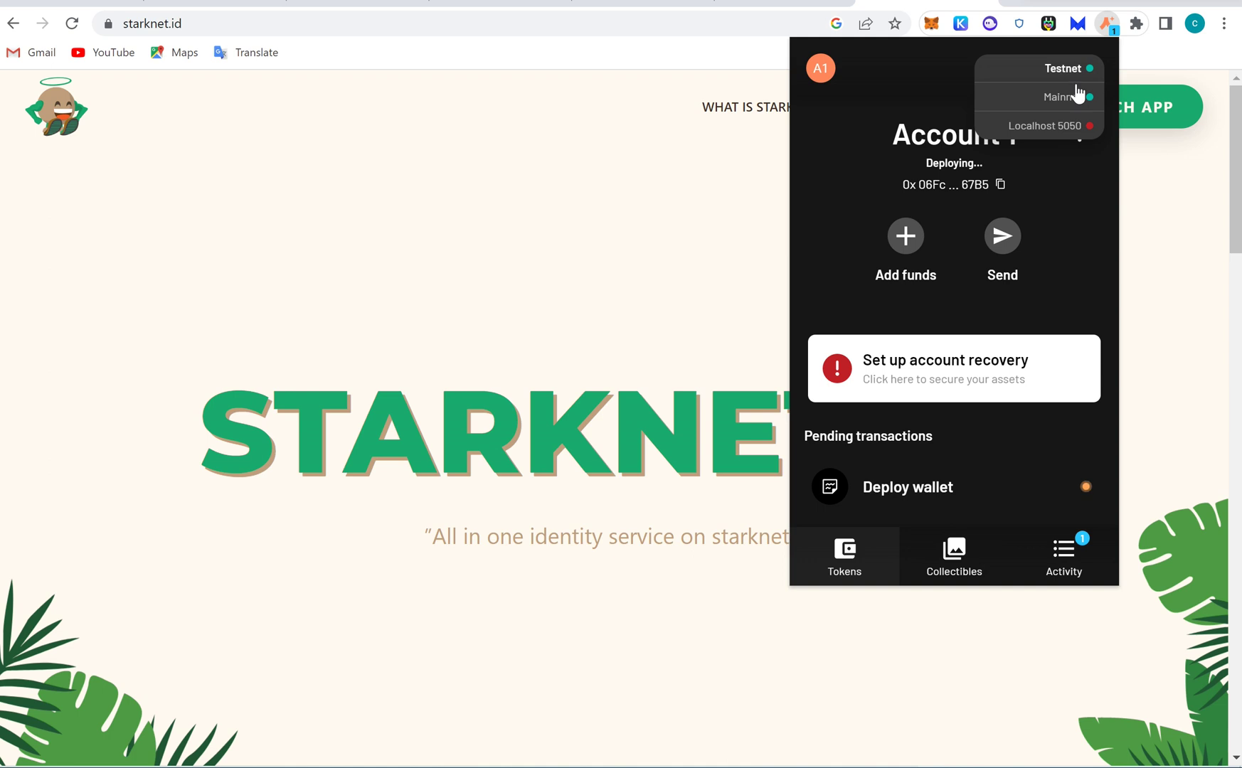
{"action": "left_click", "coordinate": [1080, 135]}
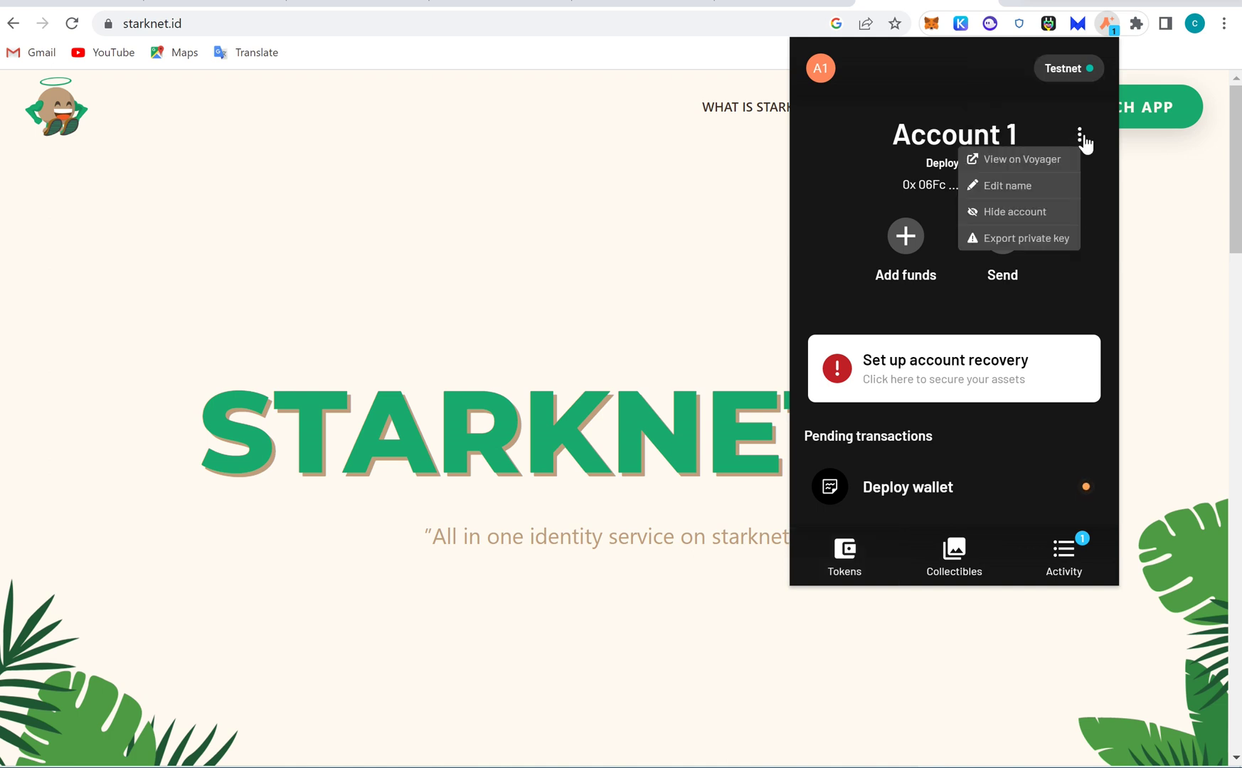
{"action": "left_click", "coordinate": [910, 89]}
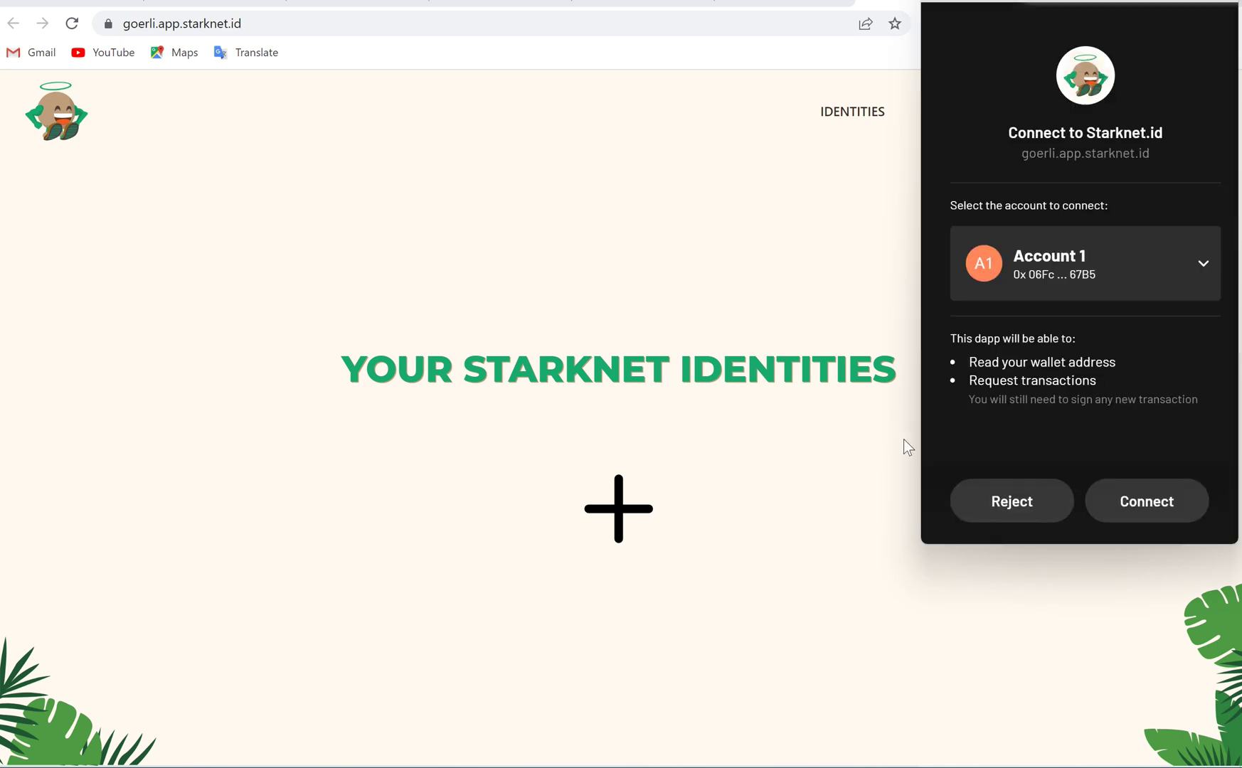
Connect Account 1 to Starknet.id, copy its address, and return to the faucet.
{"action": "left_click", "coordinate": [1150, 496]}
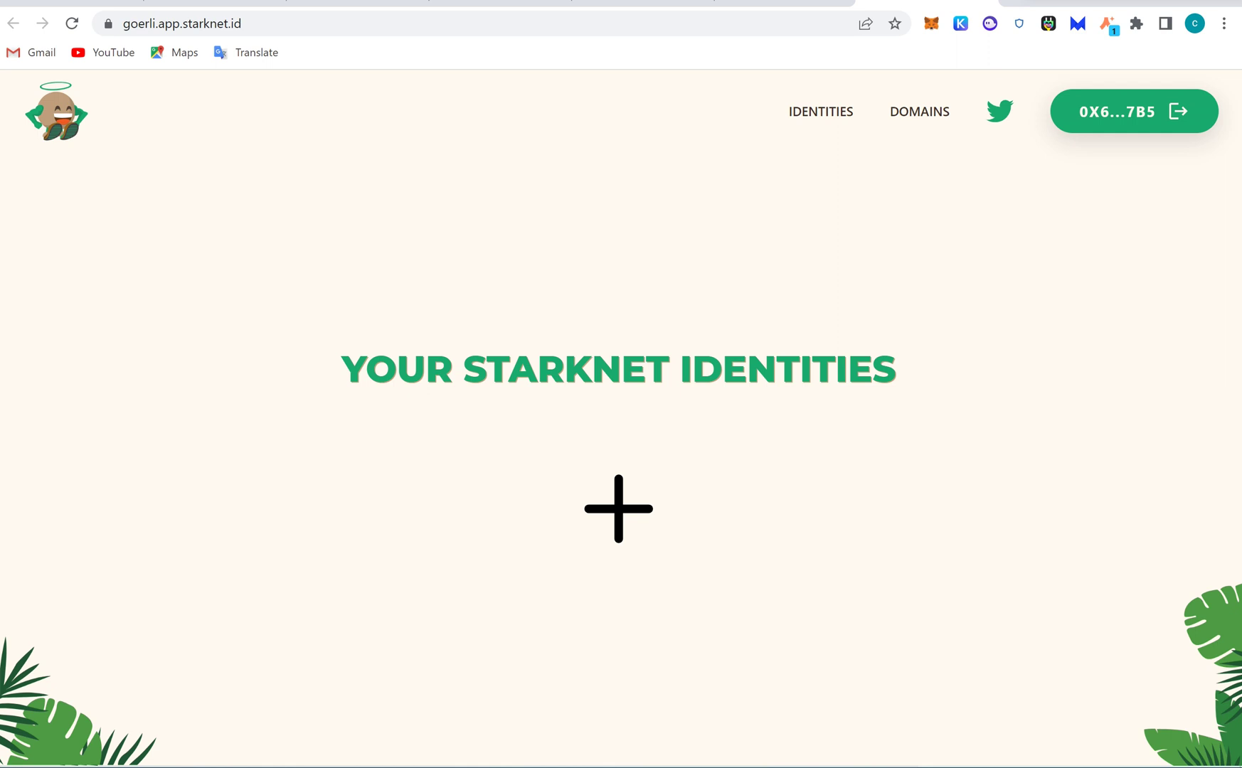
{"action": "left_click", "coordinate": [1109, 25]}
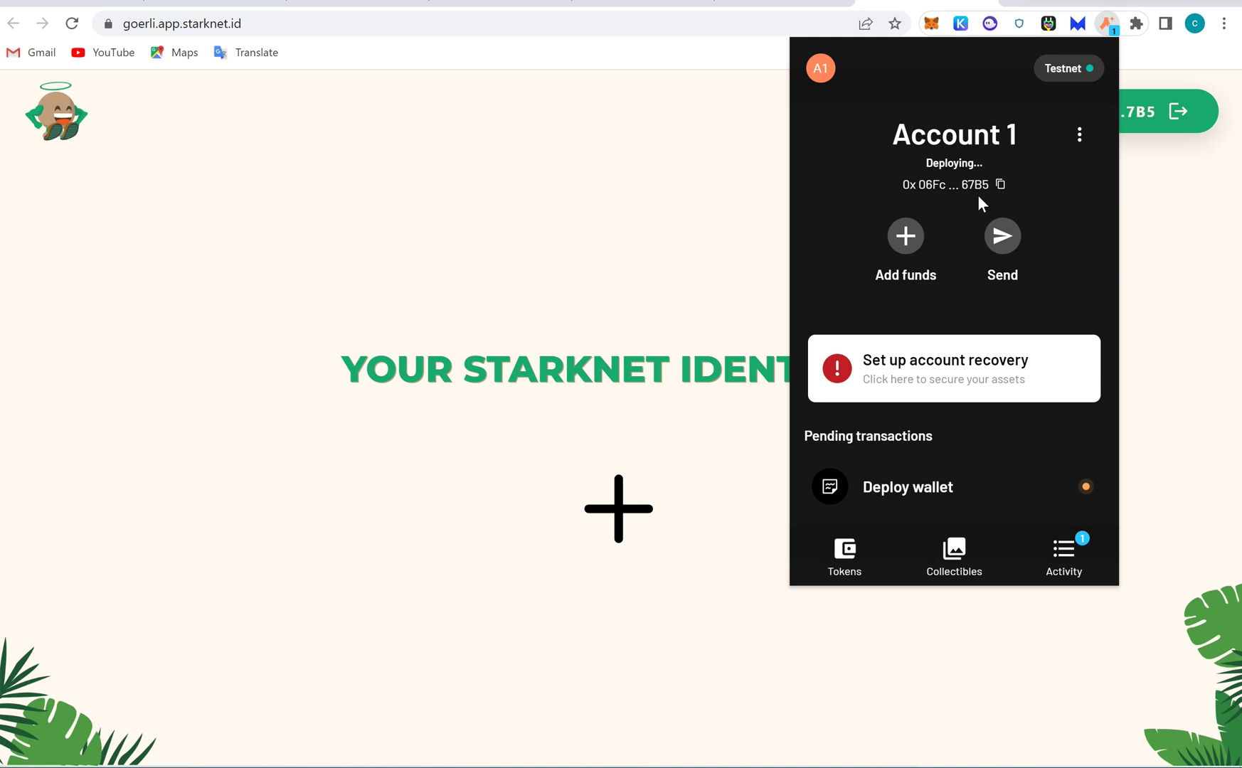
{"action": "left_click", "coordinate": [1000, 185]}
{"action": "left_click", "coordinate": [642, 11]}
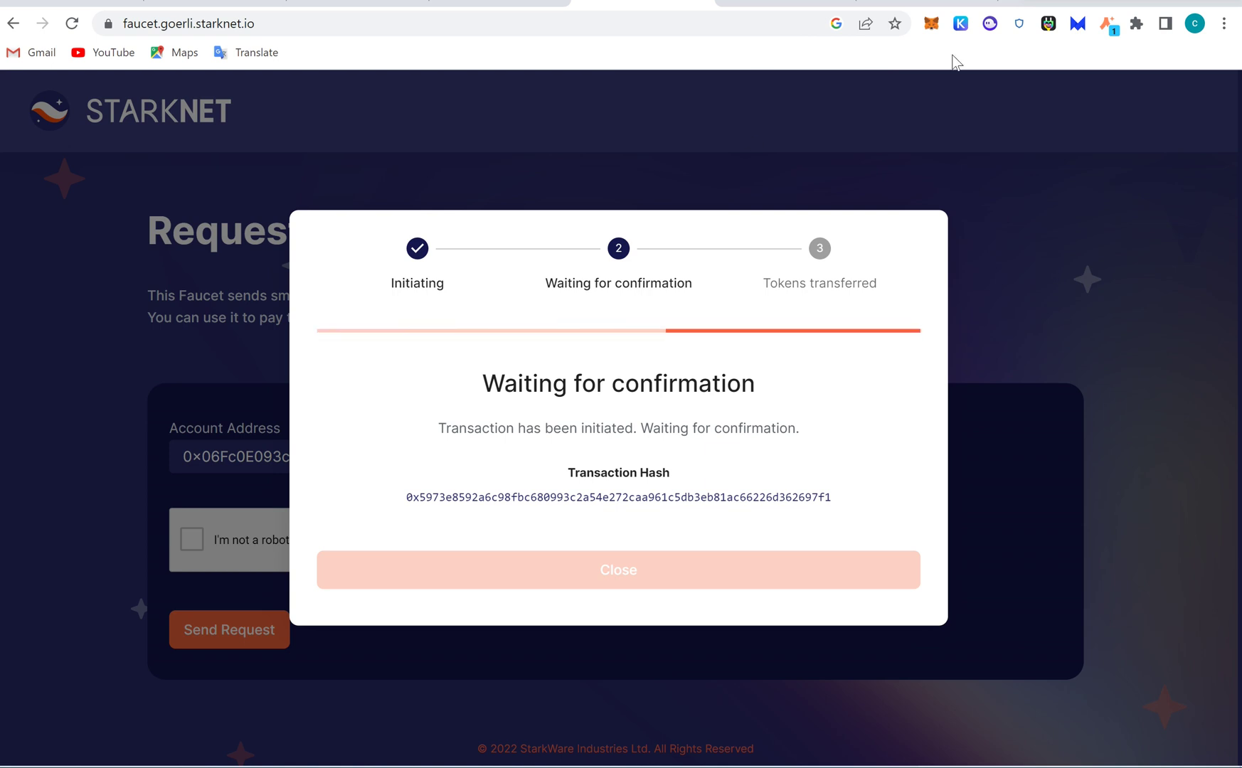
Check Account 1's deployment status in Argent X twice while the faucet transfer confirms.
{"action": "left_click", "coordinate": [1110, 29]}
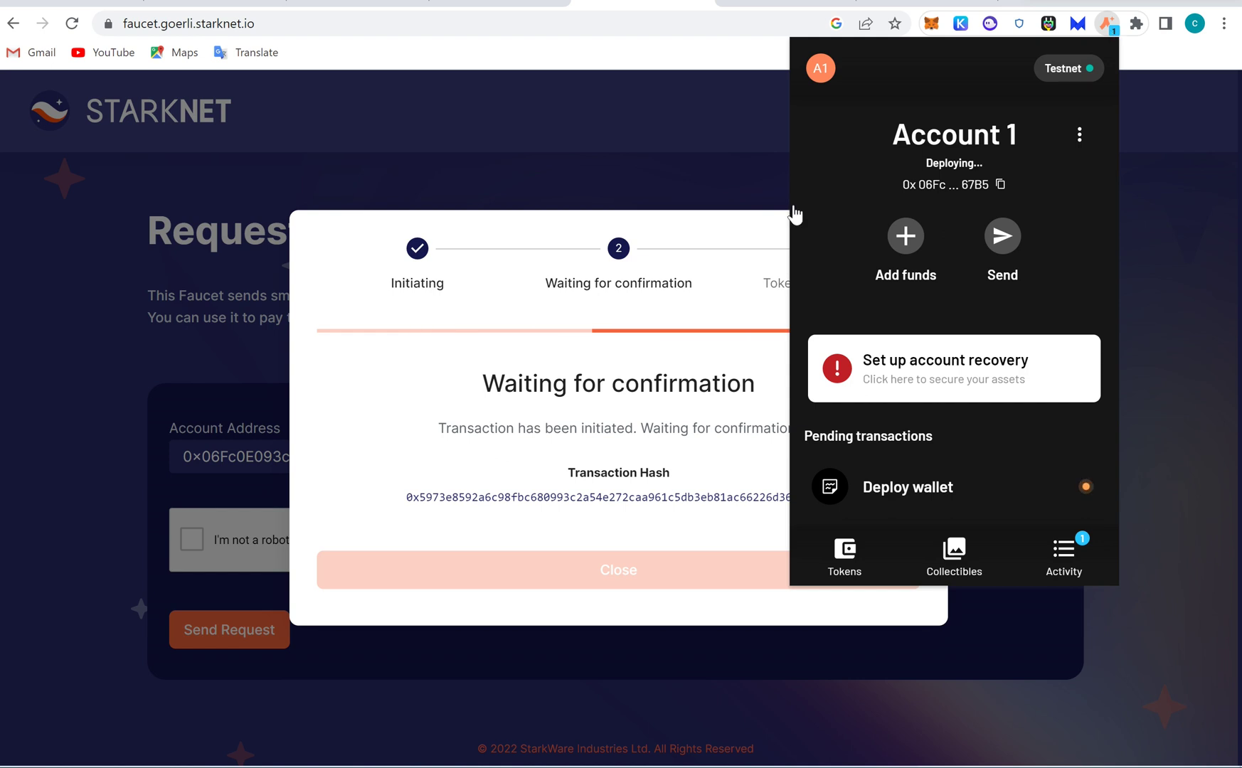
{"action": "left_click", "coordinate": [427, 421]}
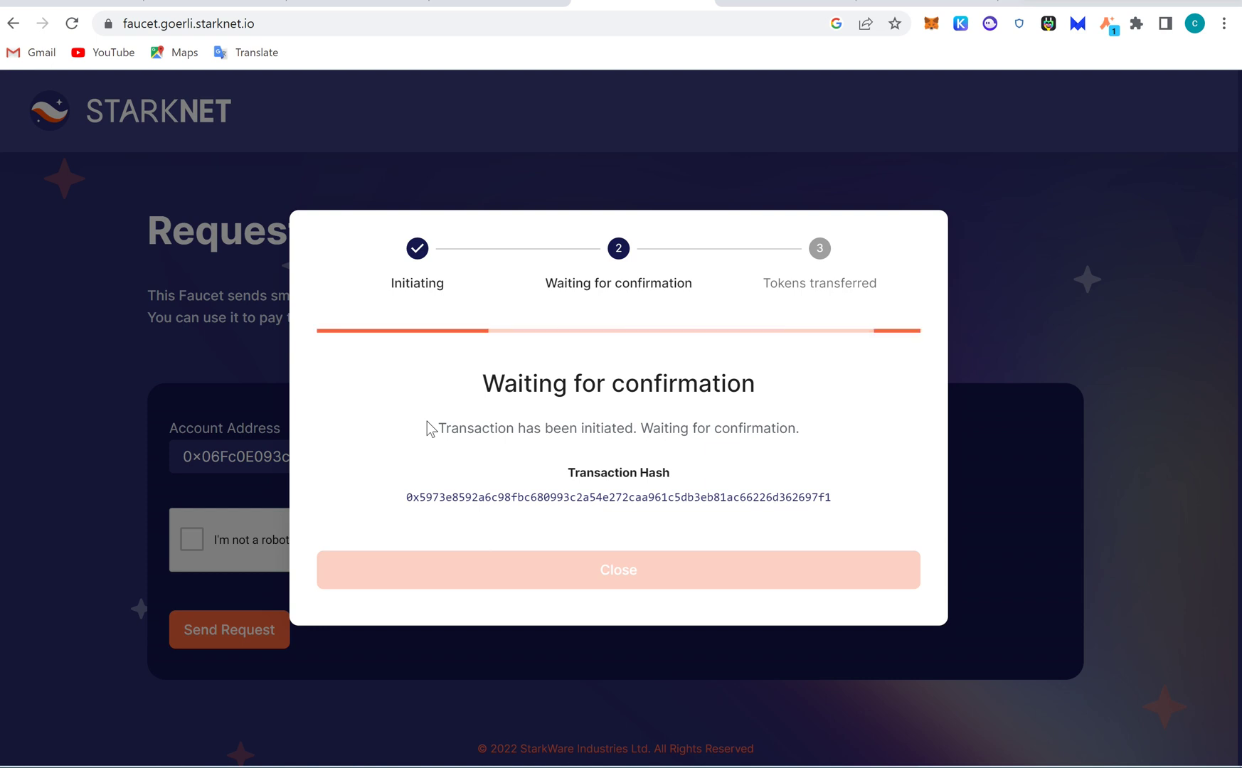
{"action": "left_click", "coordinate": [1108, 25]}
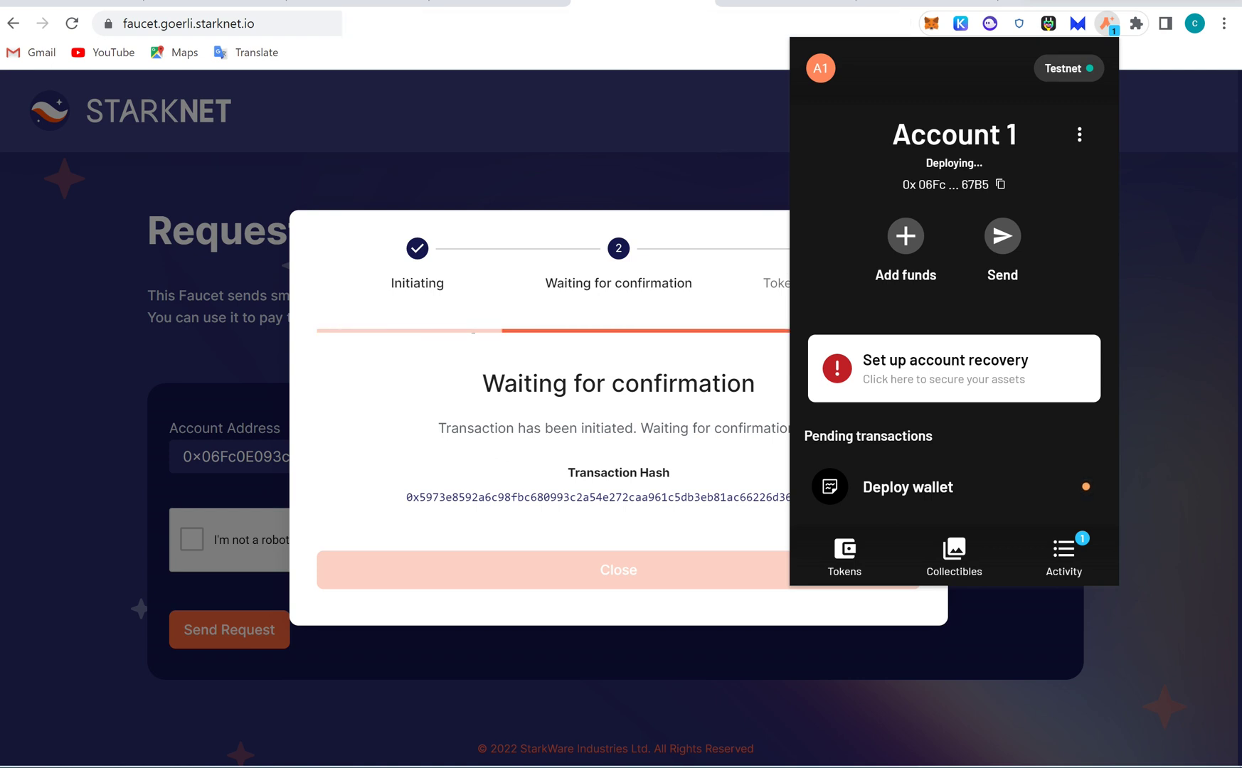
Reject the identity mint after reviewing its failure details, then find Deploy wallet still pending in Argent X.
{"action": "left_click", "coordinate": [925, 3]}
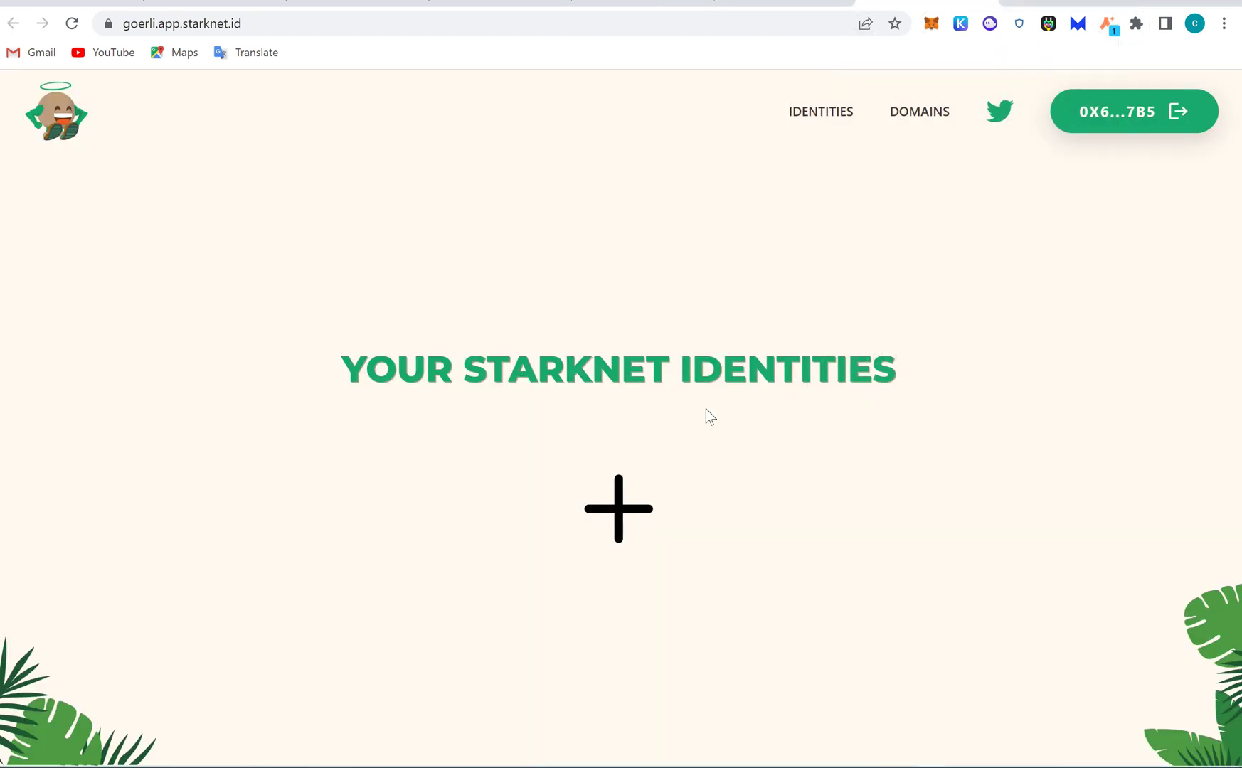
{"action": "left_click", "coordinate": [594, 522]}
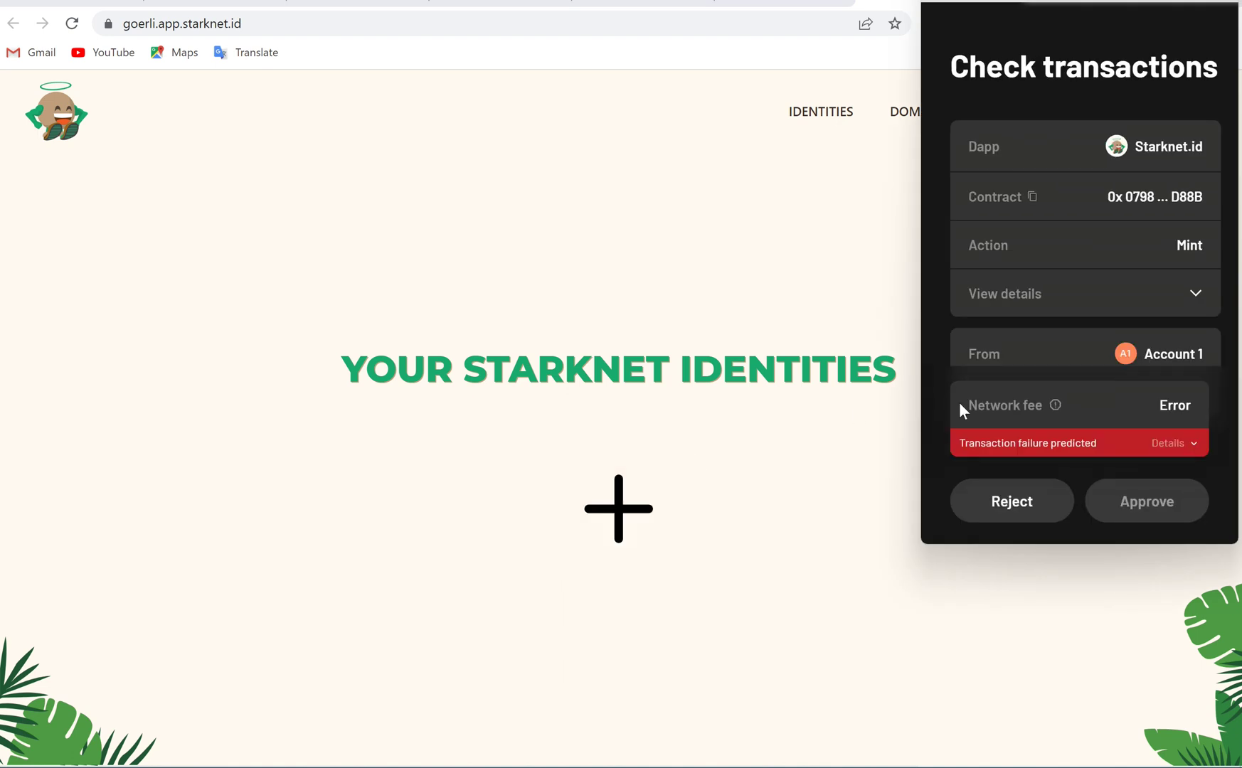
{"action": "left_click", "coordinate": [1170, 443]}
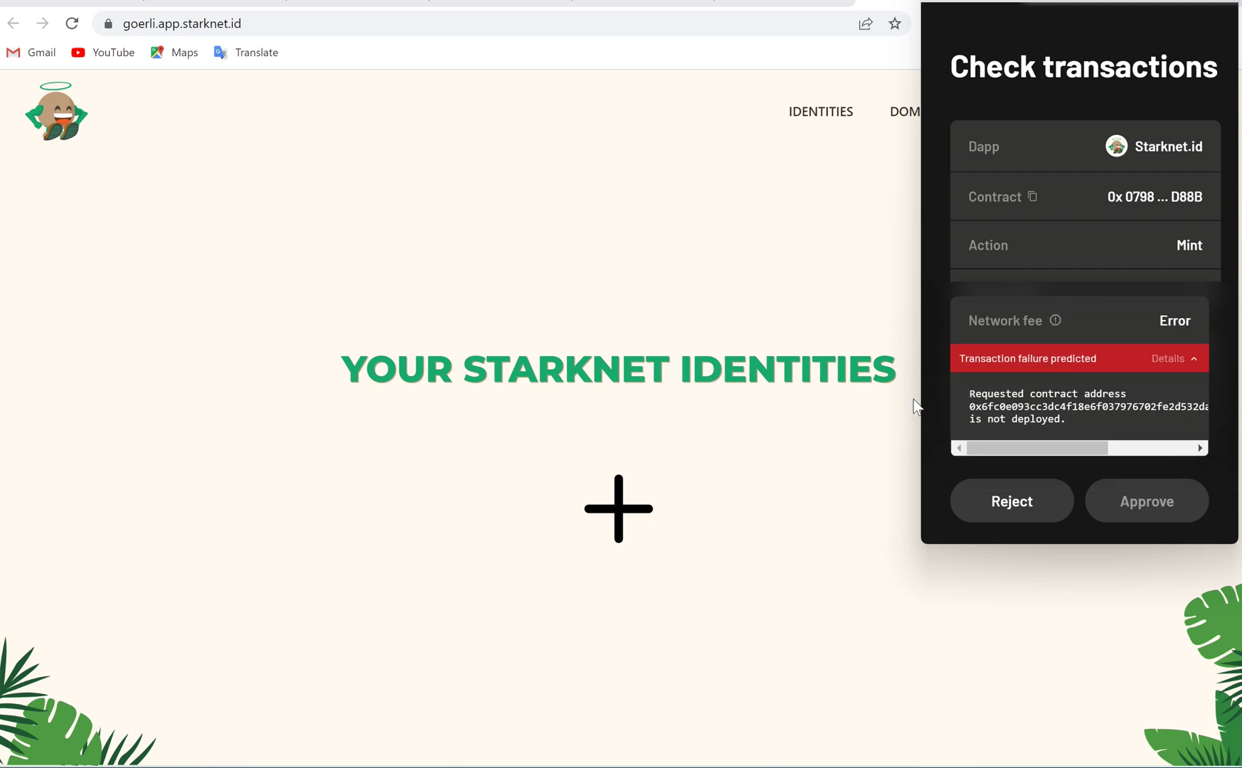
{"action": "left_click", "coordinate": [1025, 501]}
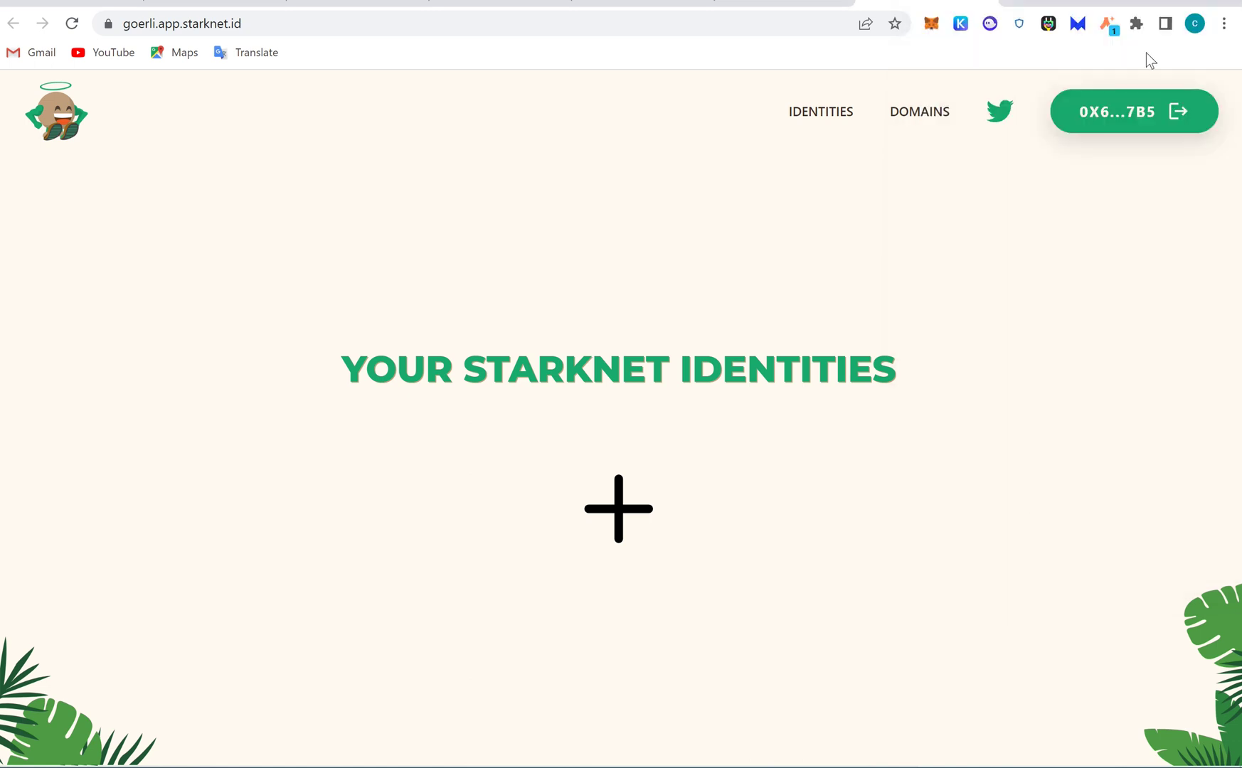
{"action": "left_click", "coordinate": [1108, 25]}
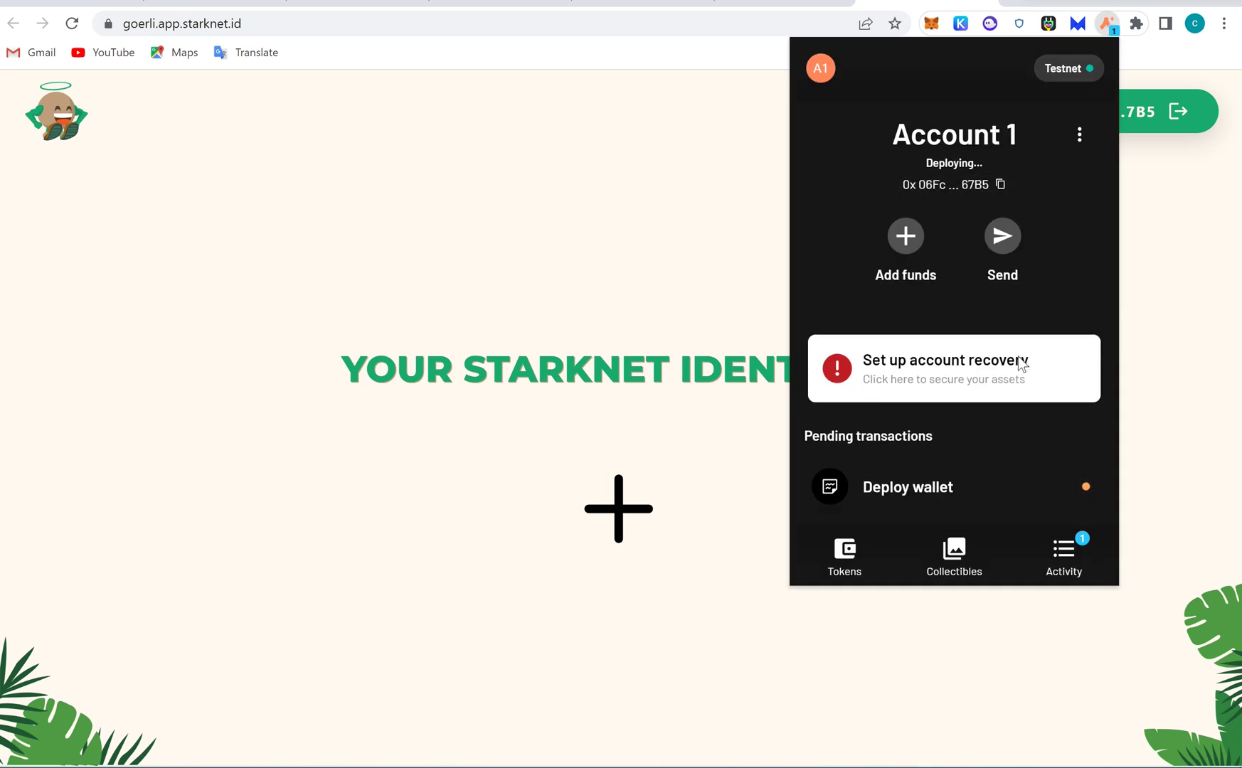
{"action": "left_click", "coordinate": [1082, 571]}
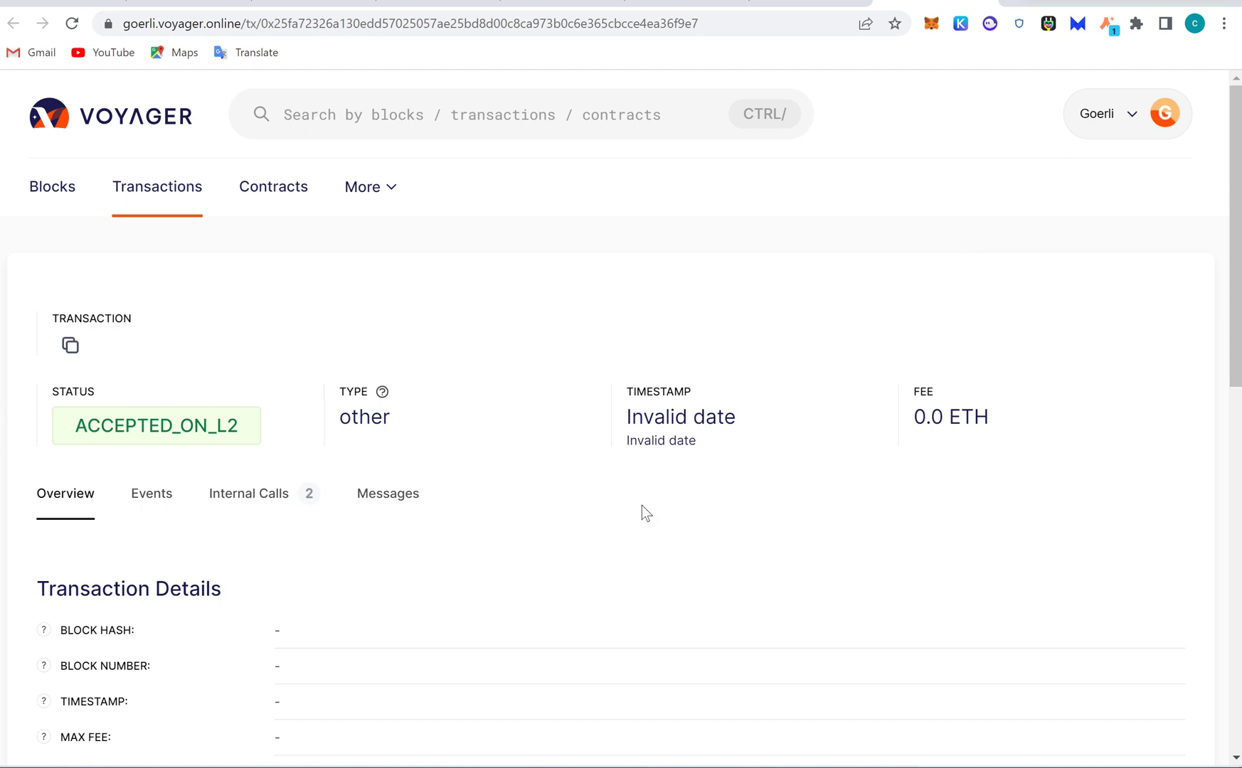
Confirm on Voyager that the Deploy wallet transaction is ACCEPTED_ON_L2, then return to starknet.id.
{"action": "scroll", "coordinate": [641, 506], "scroll_direction": "down", "scroll_amount": 3}
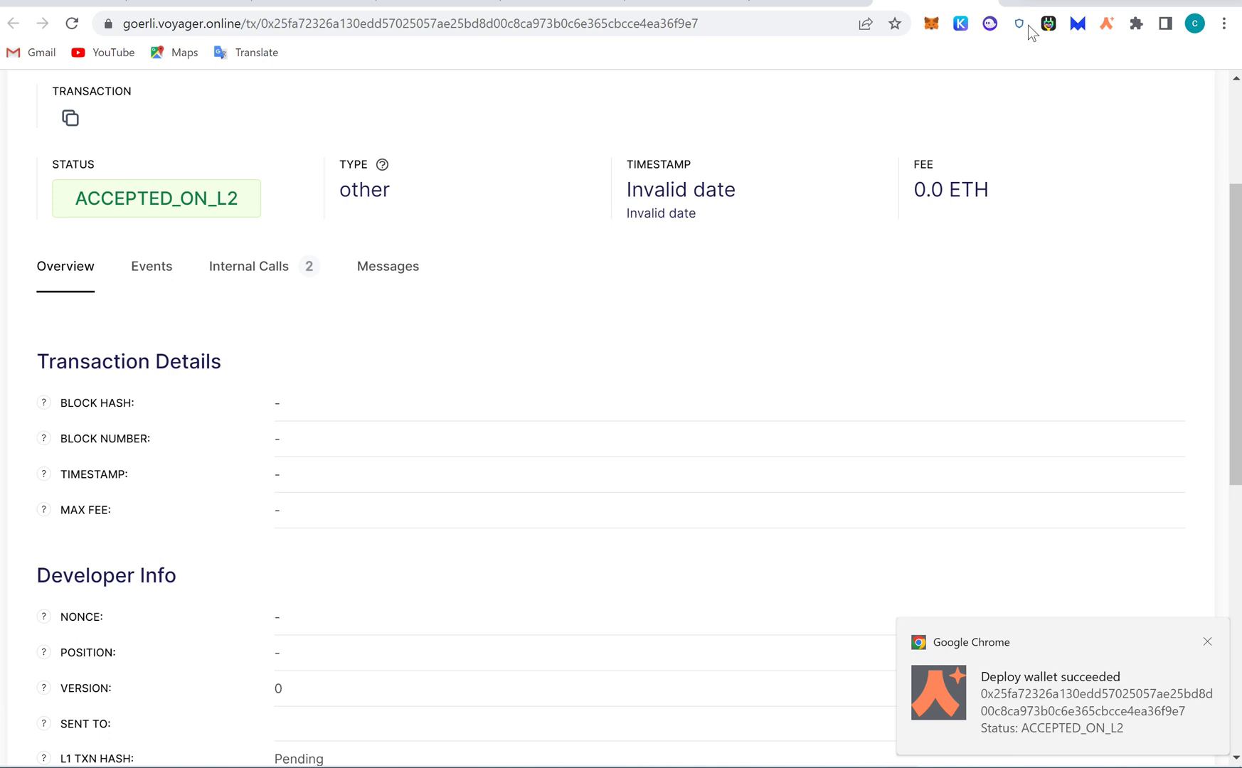
{"action": "key", "text": "ctrl+shift+Tab"}
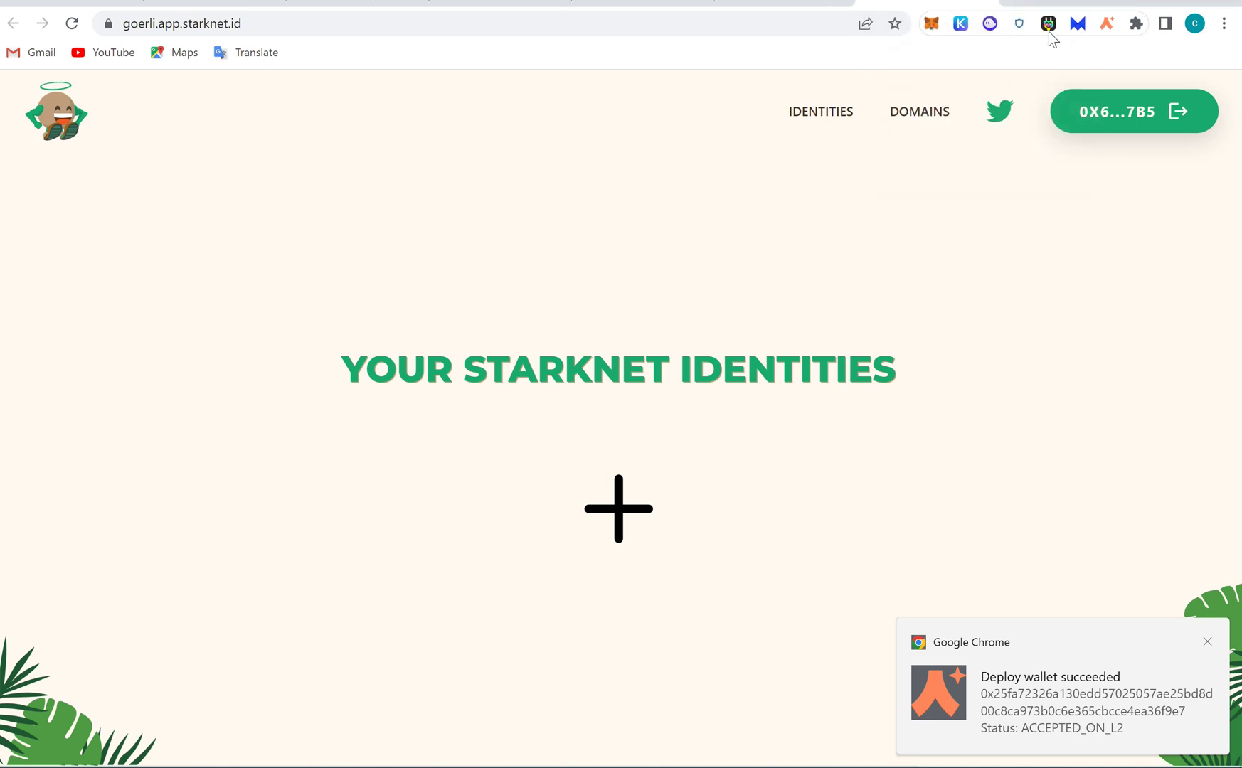
Verify Account 1 holds 0.002 ETH, dismiss the faucet's completion notice, and close the CoinGecko Solana tab.
{"action": "left_click", "coordinate": [1105, 25]}
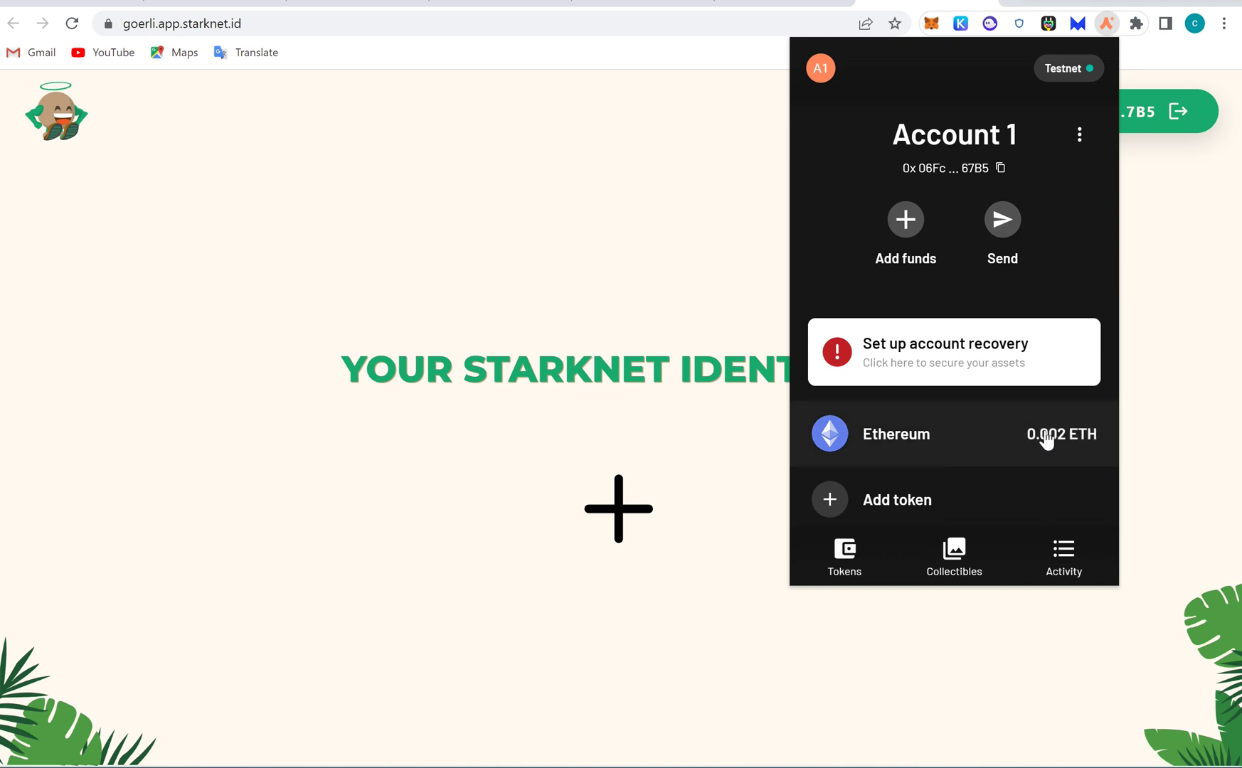
{"action": "left_click", "coordinate": [642, 3]}
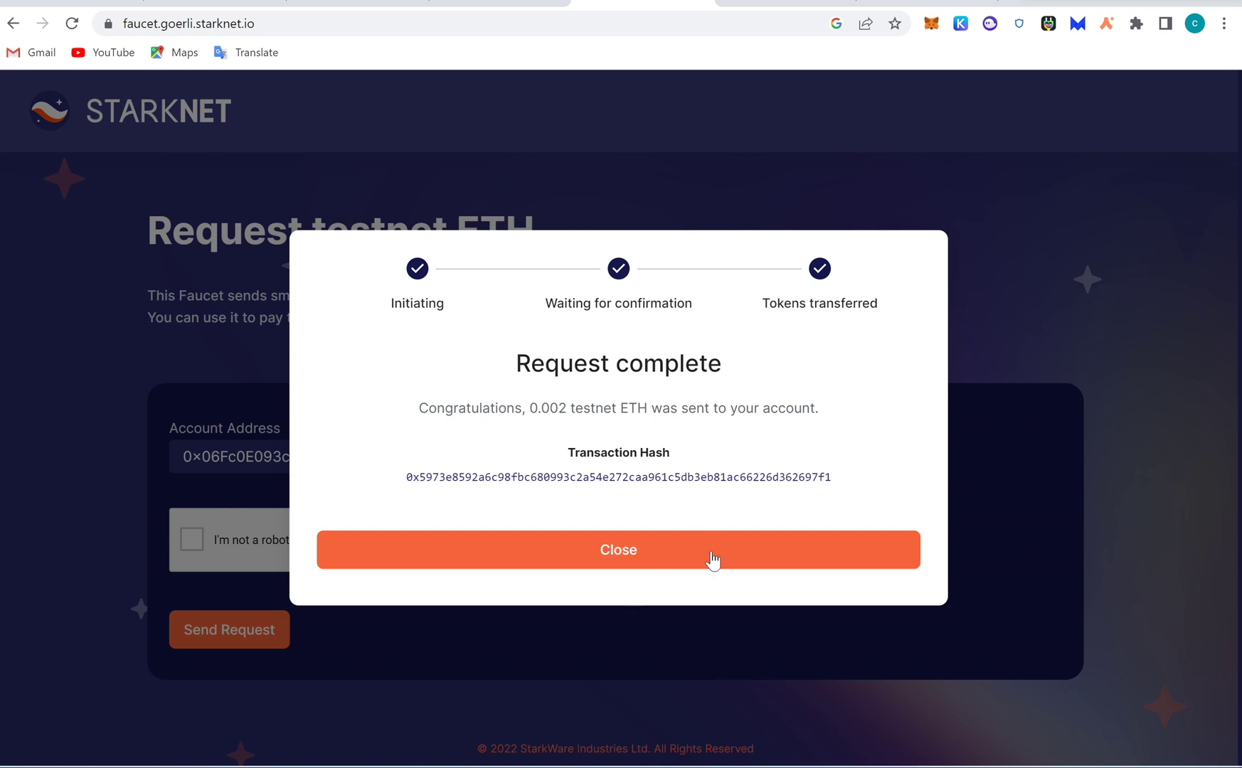
{"action": "left_click", "coordinate": [712, 555]}
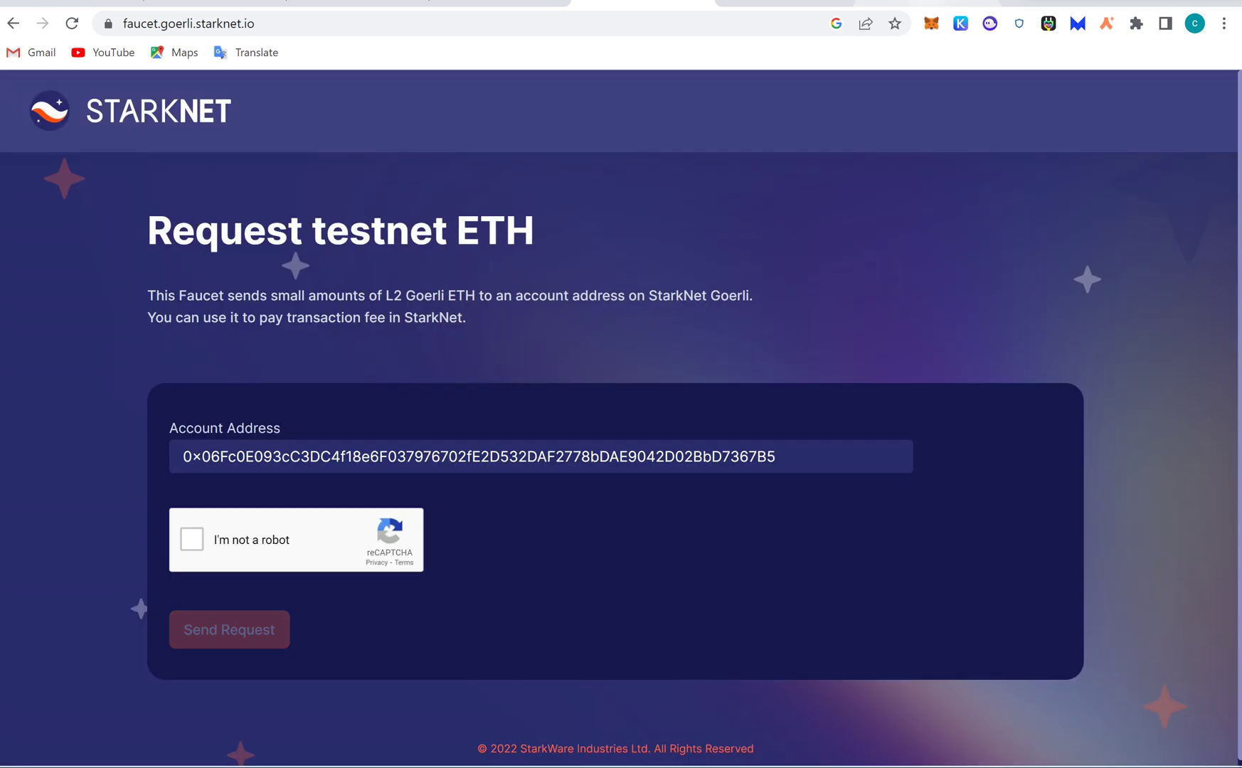
{"action": "left_click", "coordinate": [782, 3]}
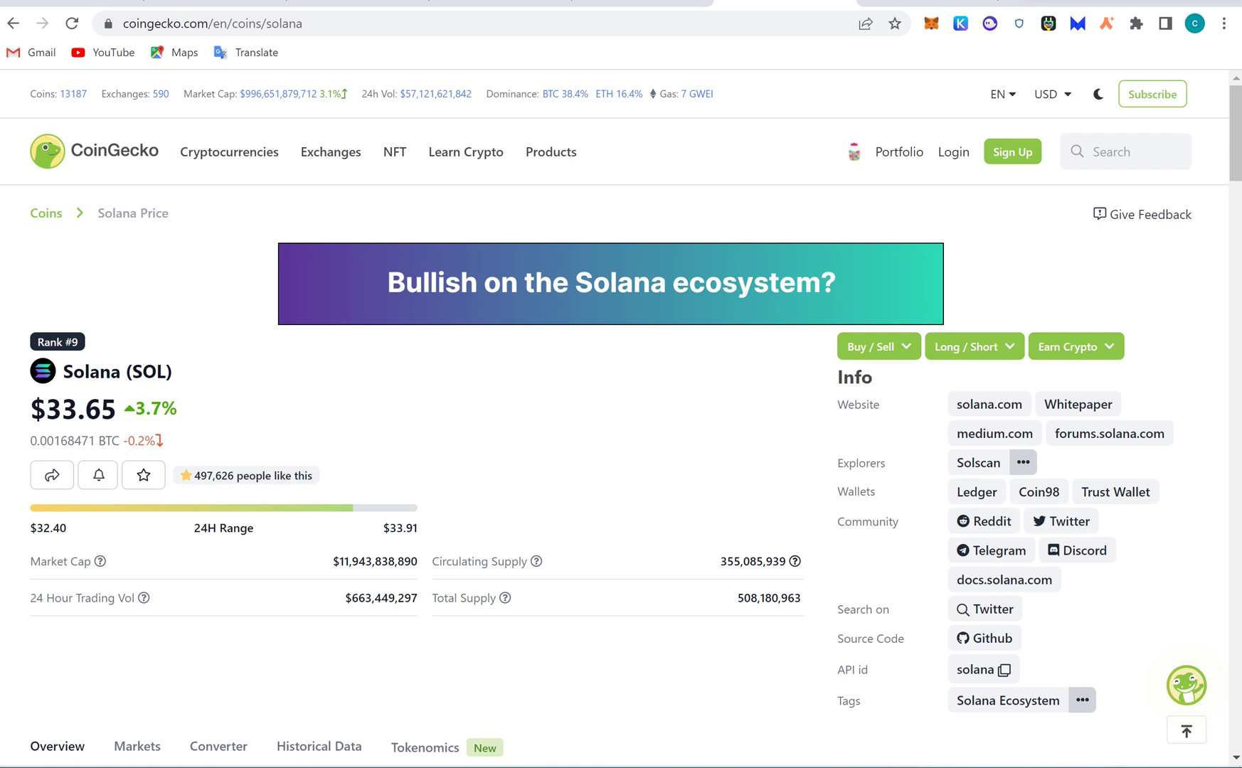
{"action": "key", "text": "ctrl+w"}
Approve the Starknet.id Mint transaction in Argent X and wait for the Mint succeeded confirmation.
{"action": "left_click", "coordinate": [626, 468]}
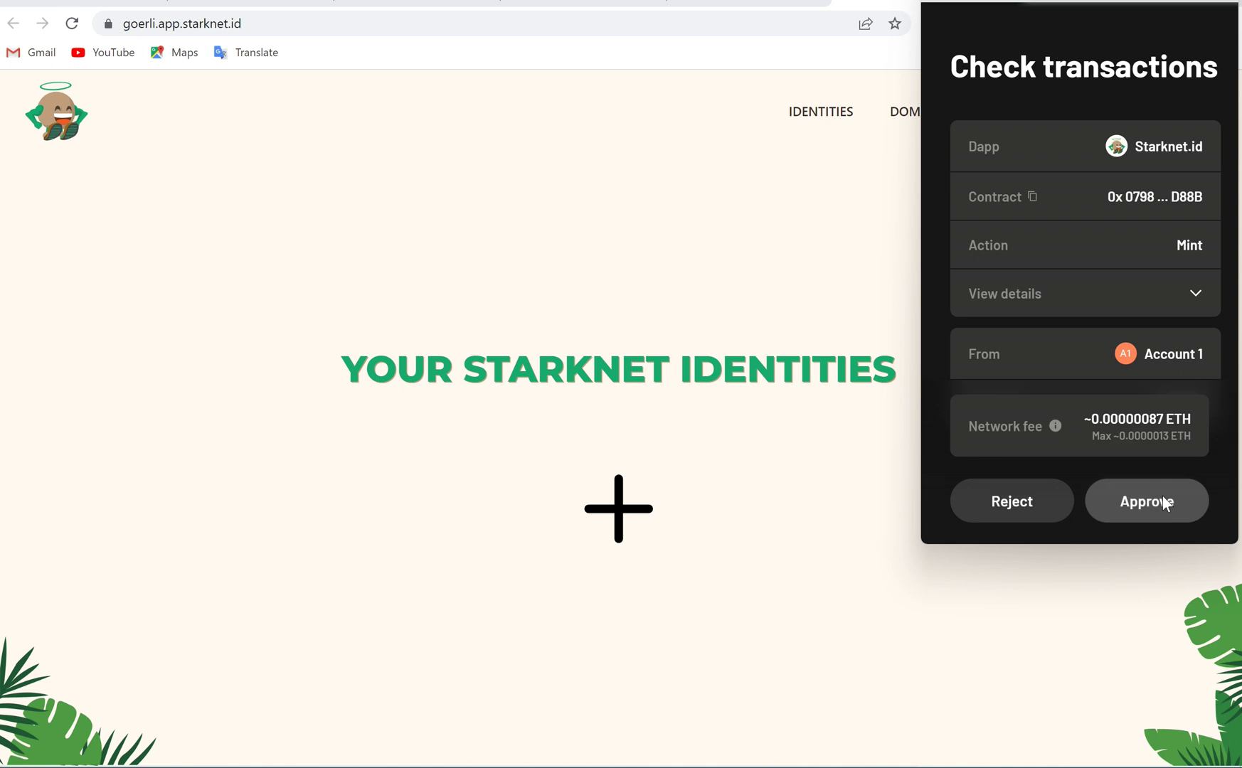
{"action": "left_click", "coordinate": [1171, 522]}
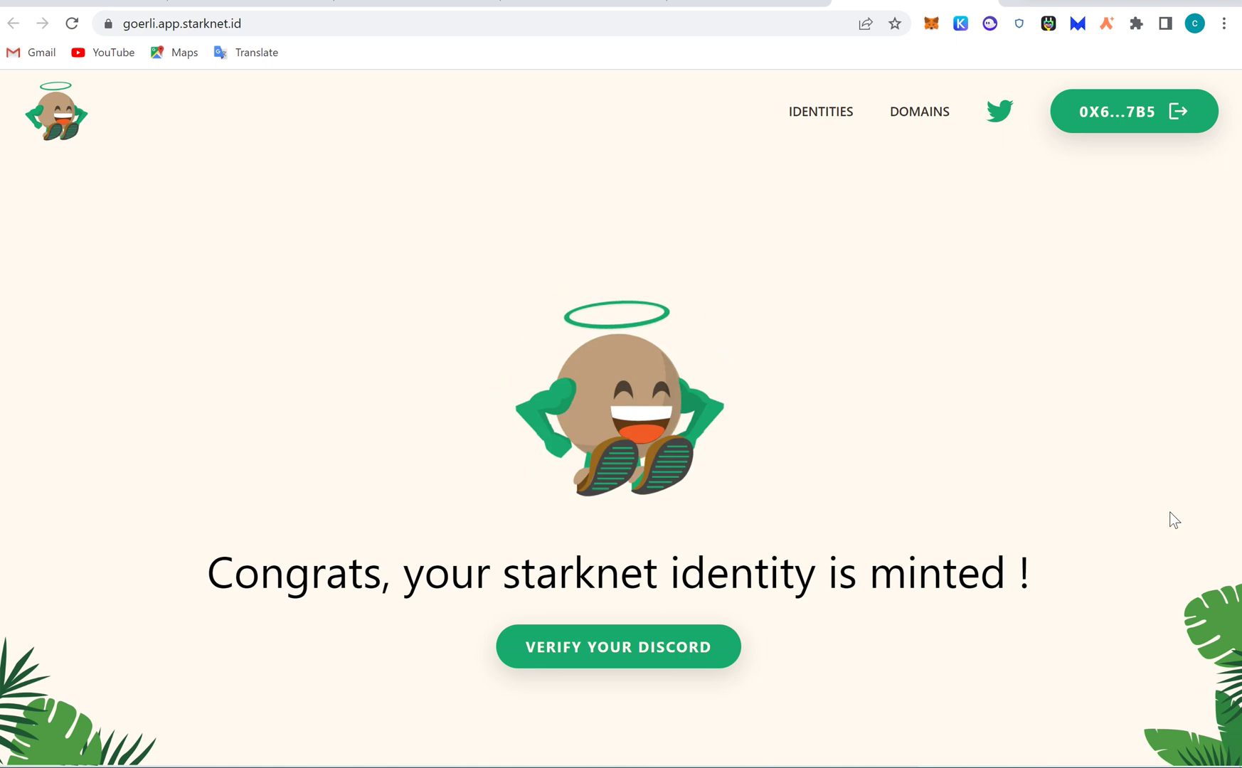
Open the new identity's page and authorize starknet.id's access to the Twitter account.
{"action": "left_click", "coordinate": [648, 626]}
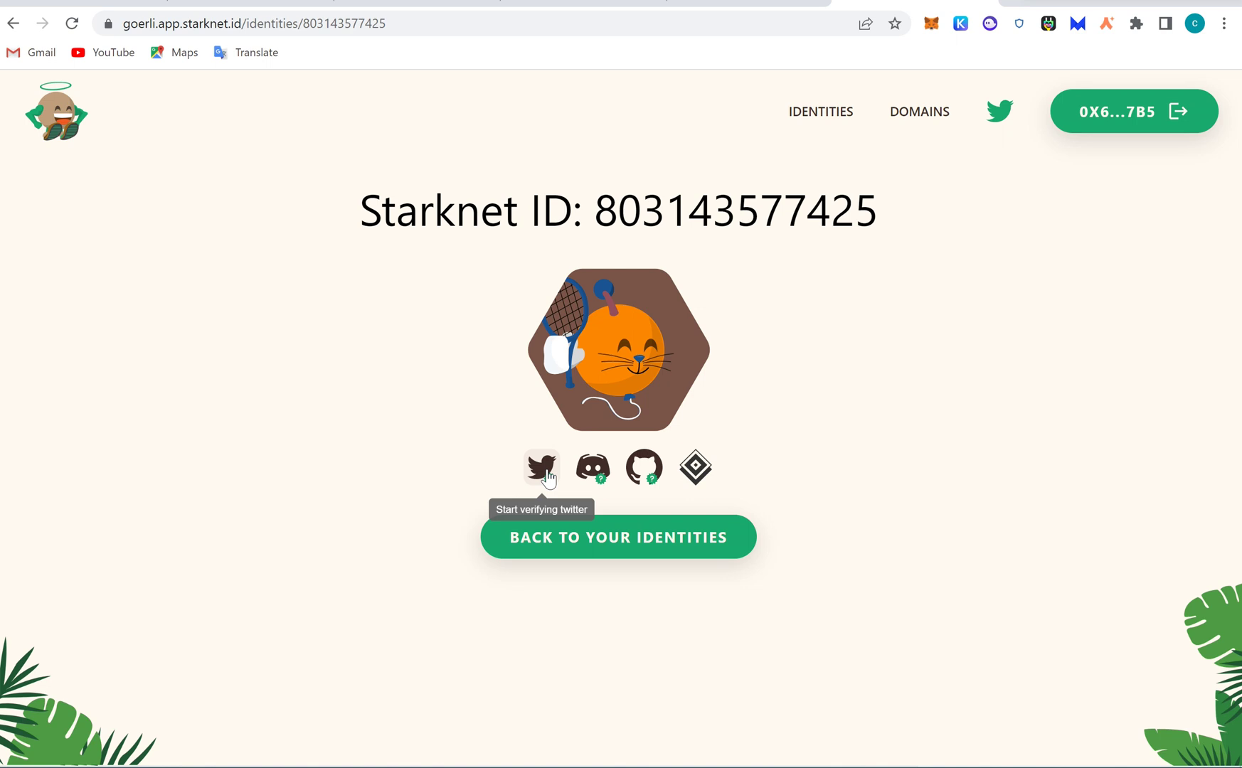
{"action": "left_click", "coordinate": [543, 470]}
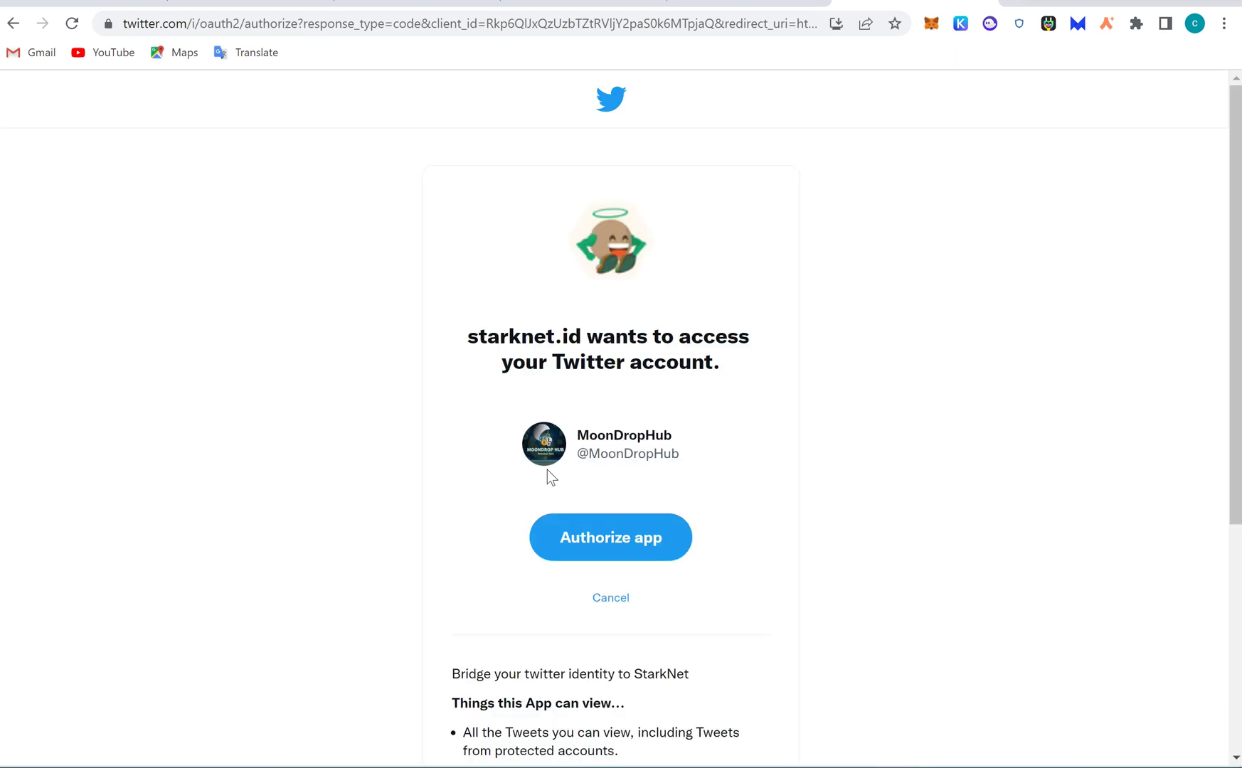
{"action": "left_click", "coordinate": [645, 556]}
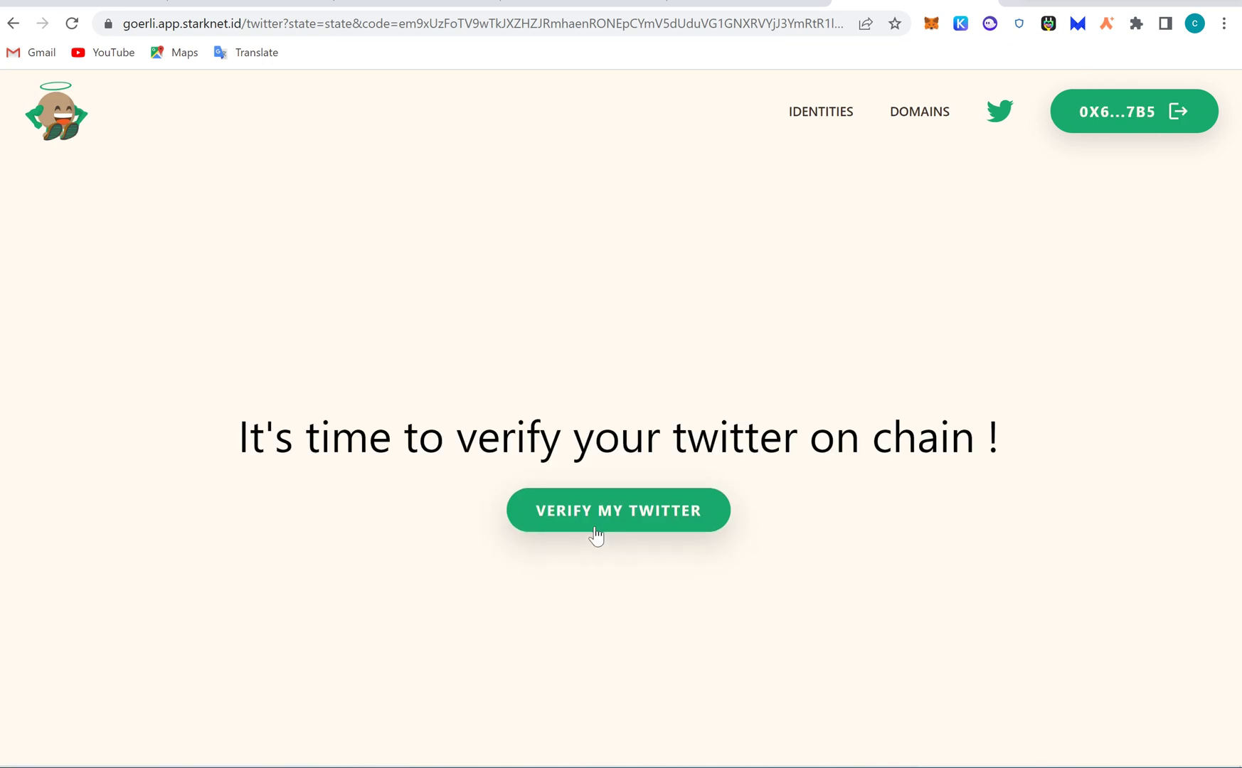
Submit the on-chain Twitter verification and approve its write transaction in Argent X.
{"action": "left_click", "coordinate": [631, 510]}
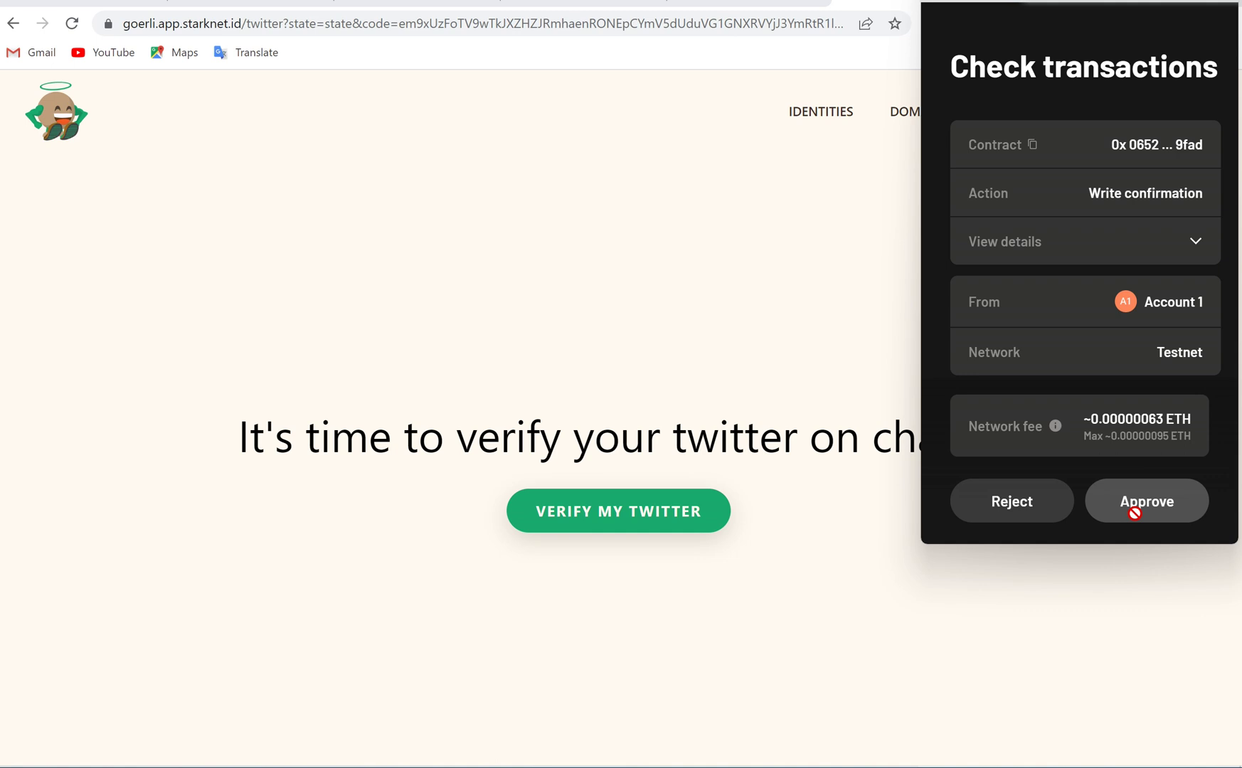
{"action": "left_click", "coordinate": [1136, 521]}
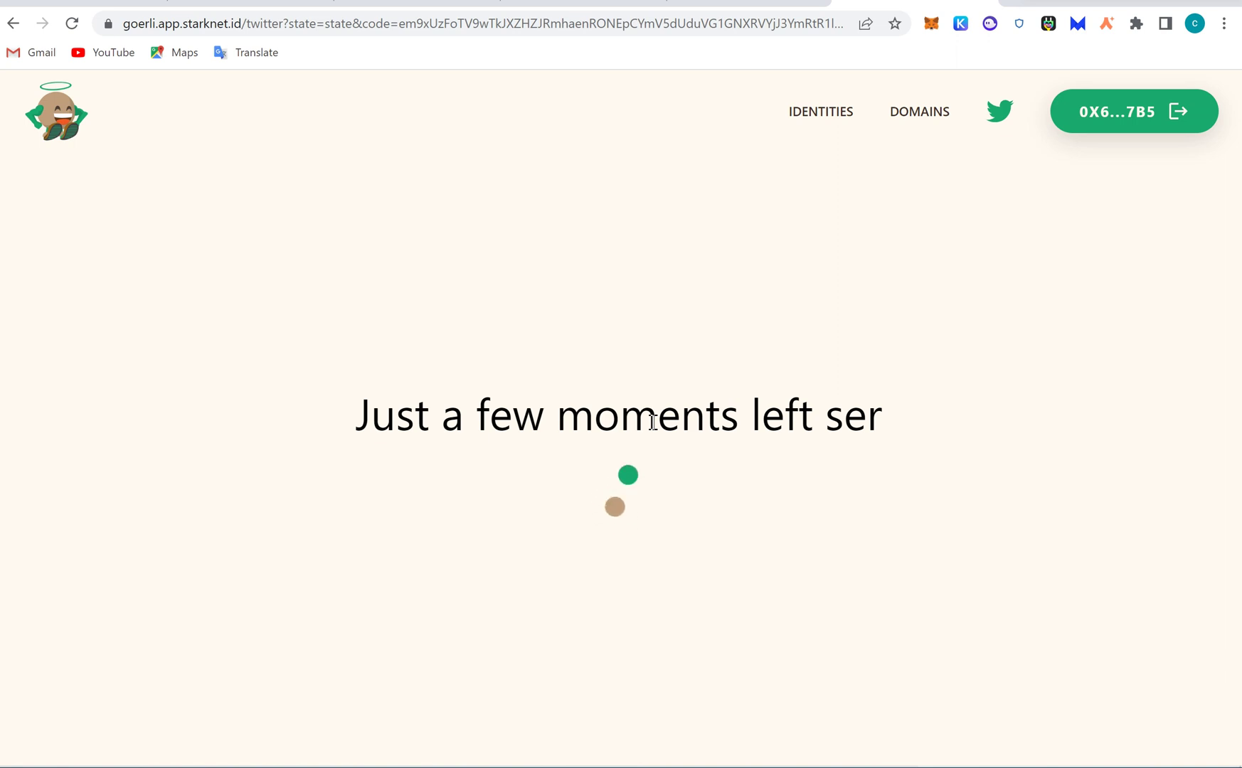
Glance at the faucet page while the Twitter verification processes, then return to starknet.id.
{"action": "key", "text": "ctrl+shift+Tab"}
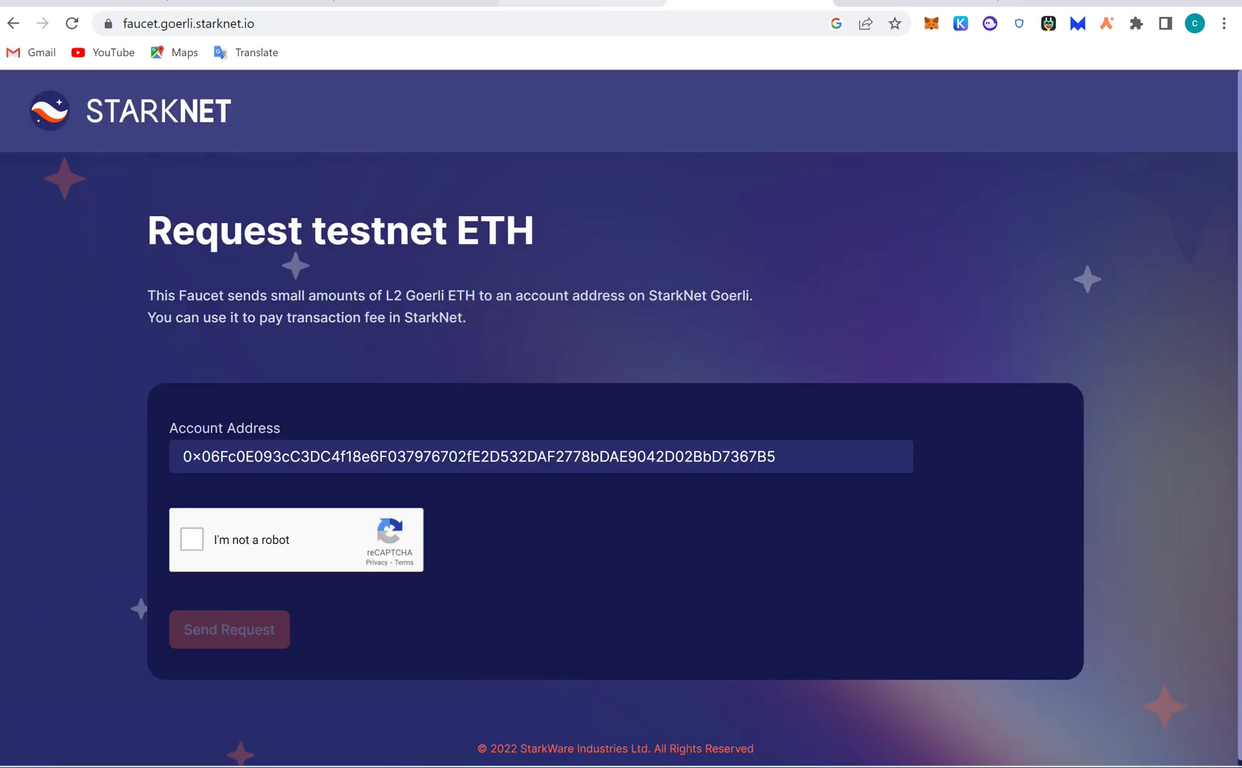
{"action": "left_click", "coordinate": [890, 3]}
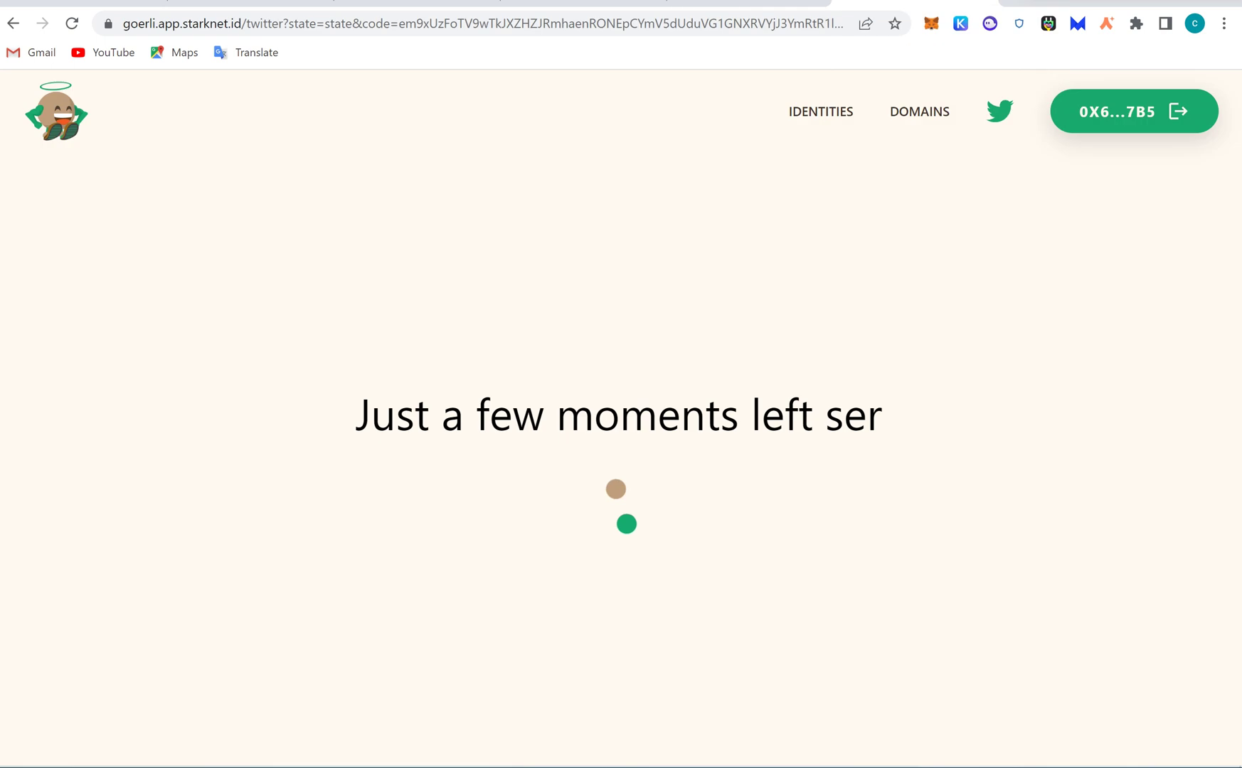